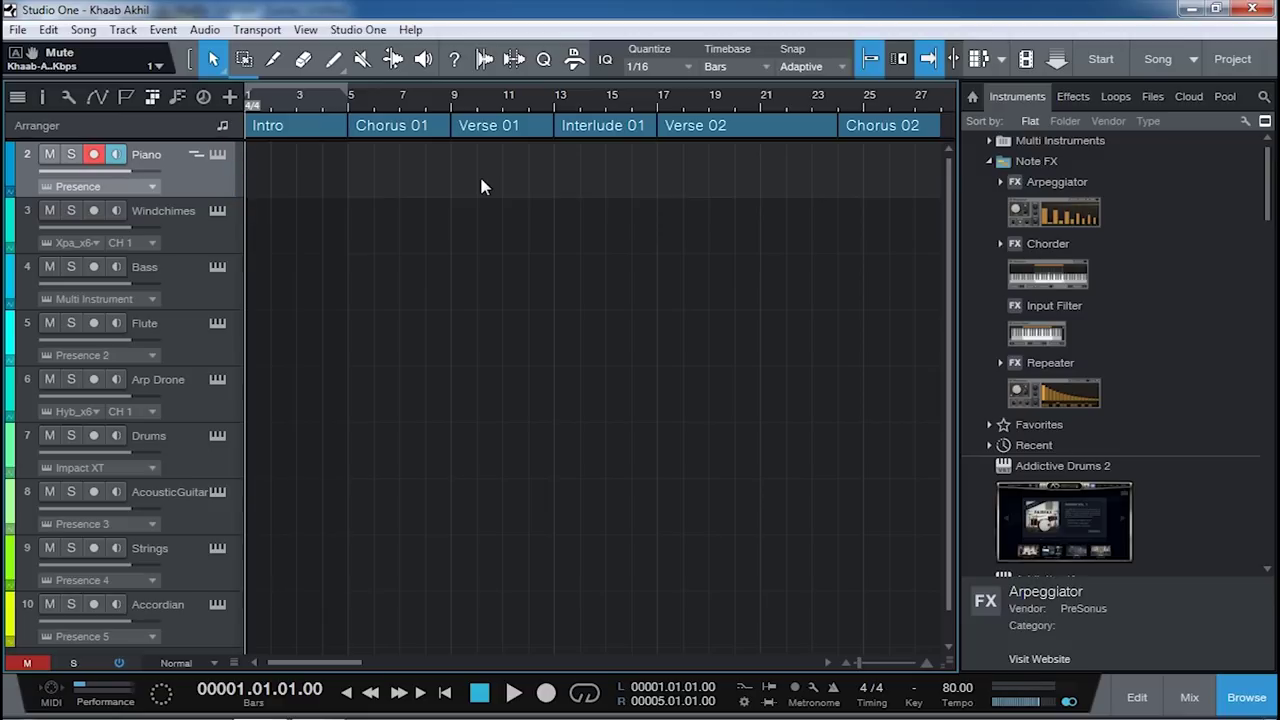
Record a two-bar Piano part in the Intro from bar 1 to bar 3, with the tempo at 40
key(End)
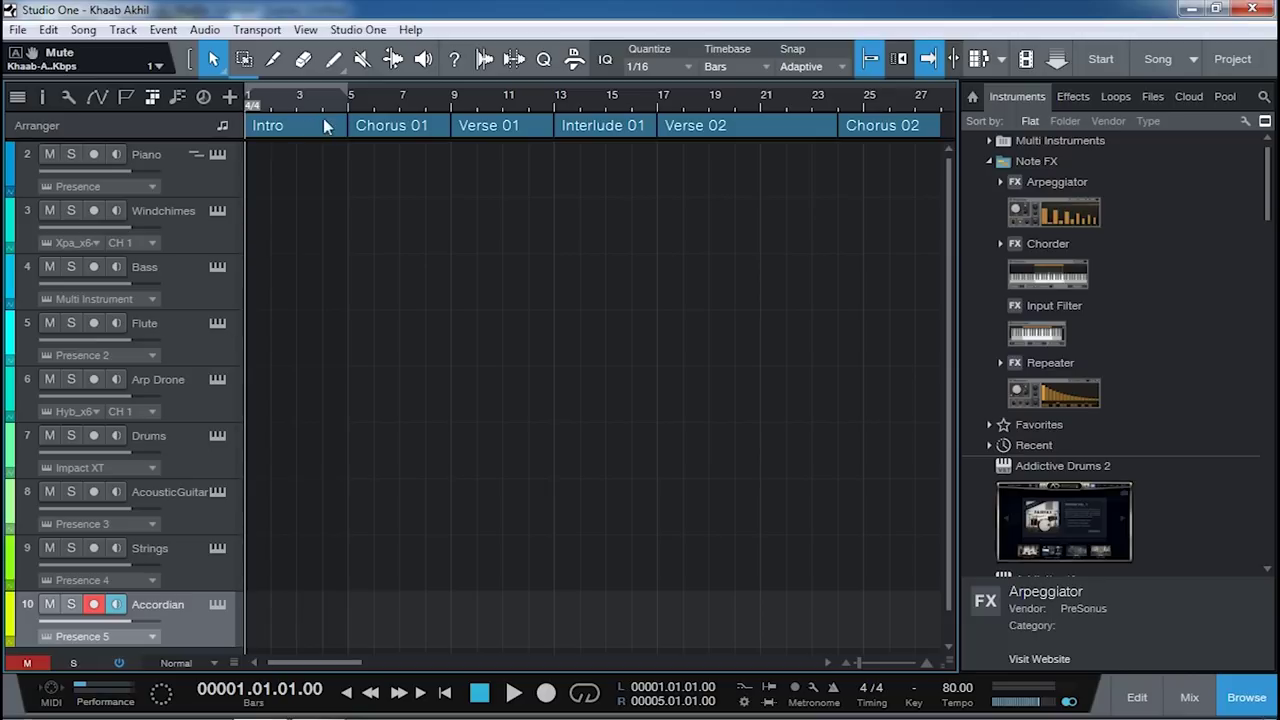
drag(323, 679, 305, 706)
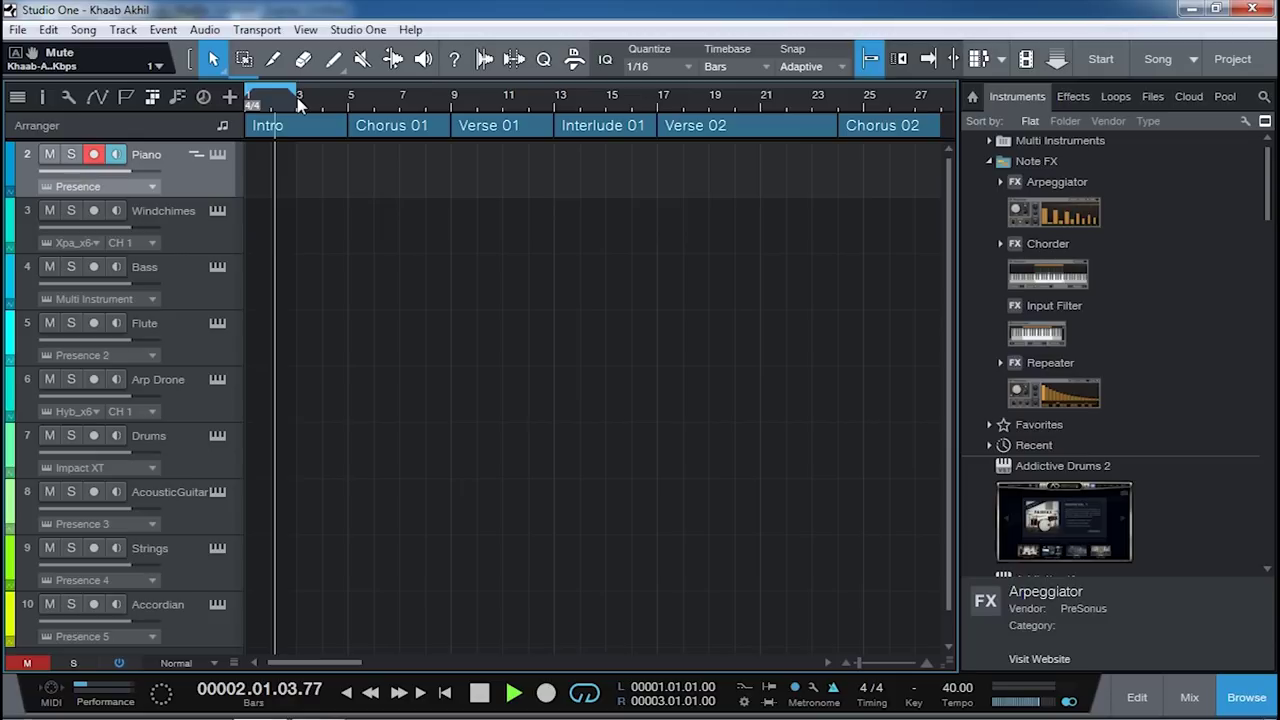
key(space)
key(space)
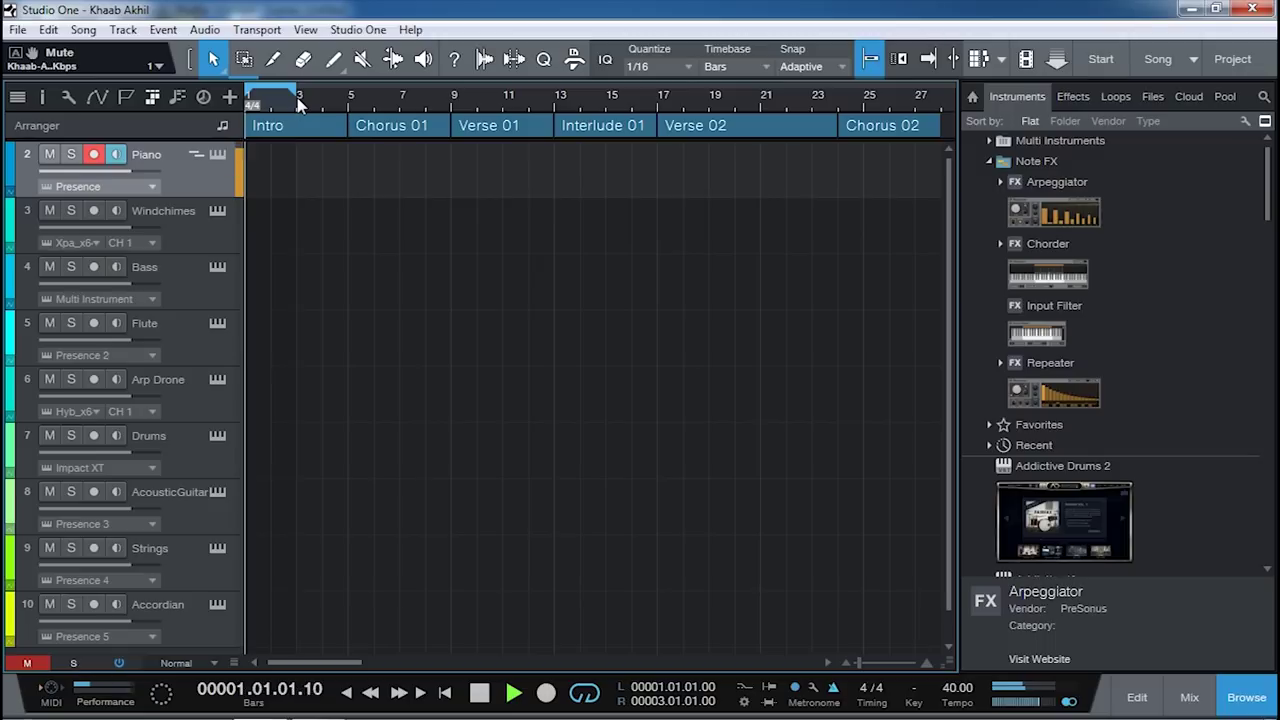
key(space)
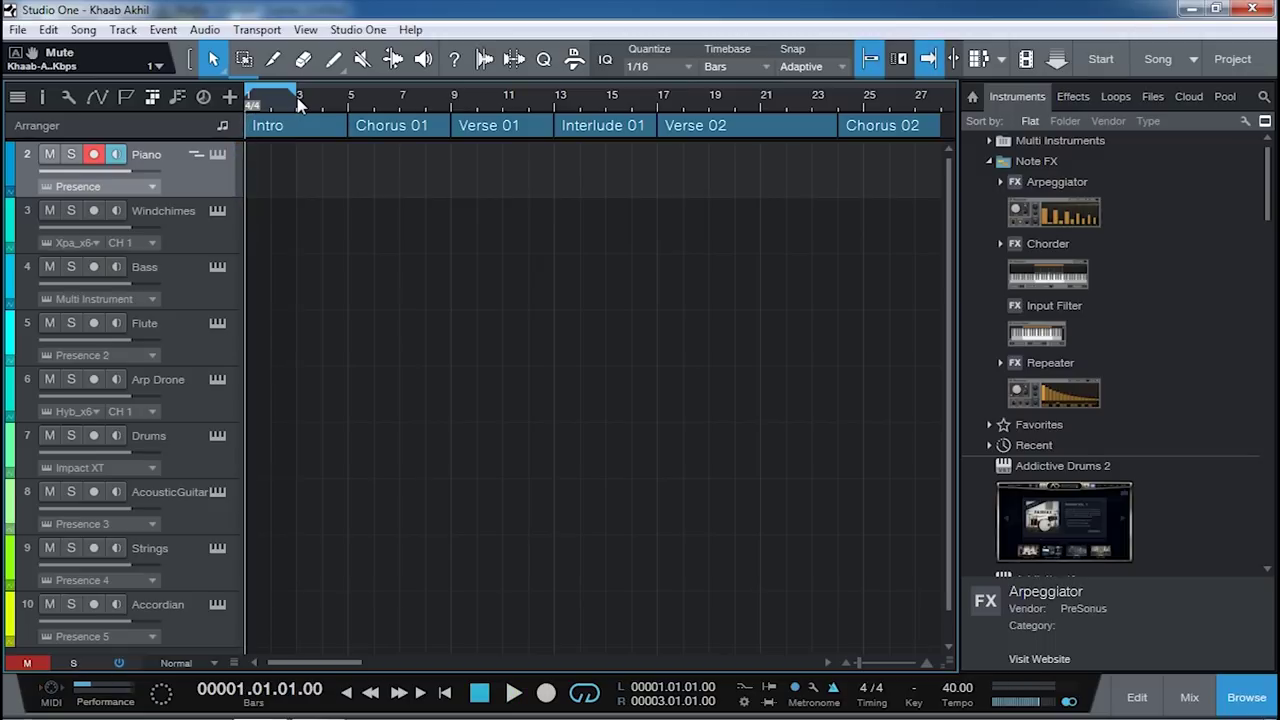
key(KP_Multiply)
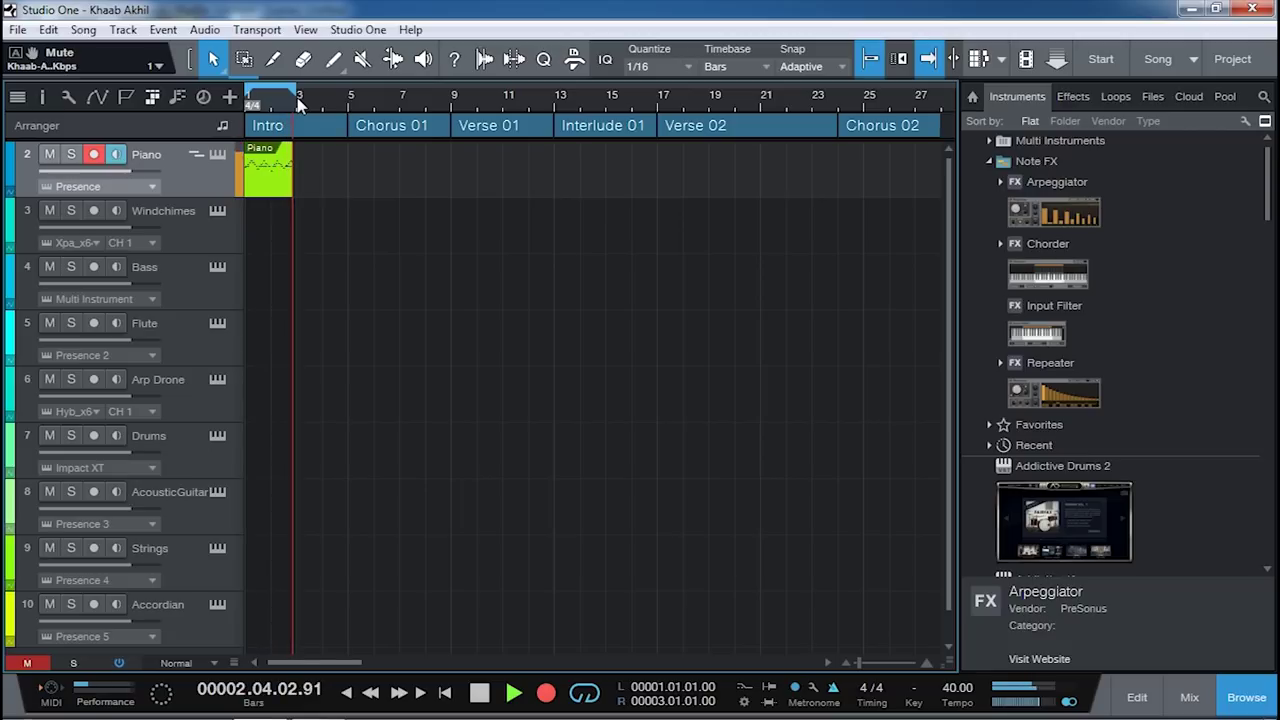
key(space)
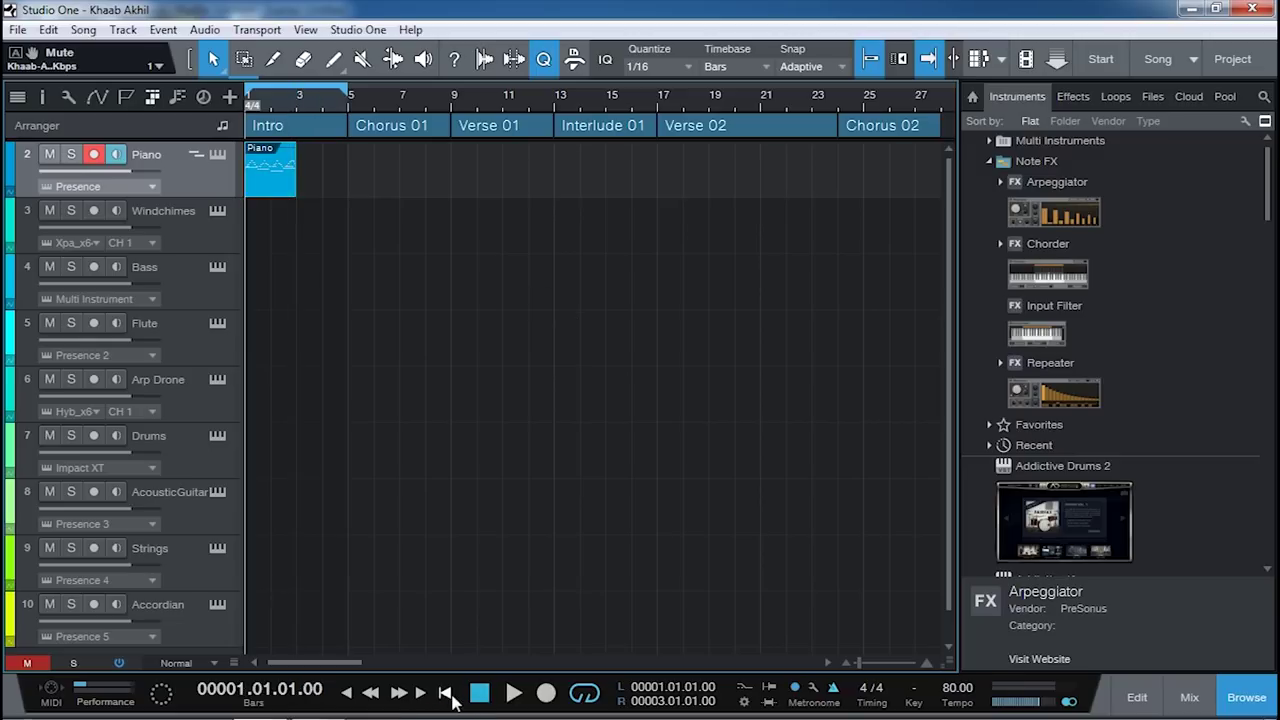
Play back the recorded Piano part and examine its notes in the note editor
key(space)
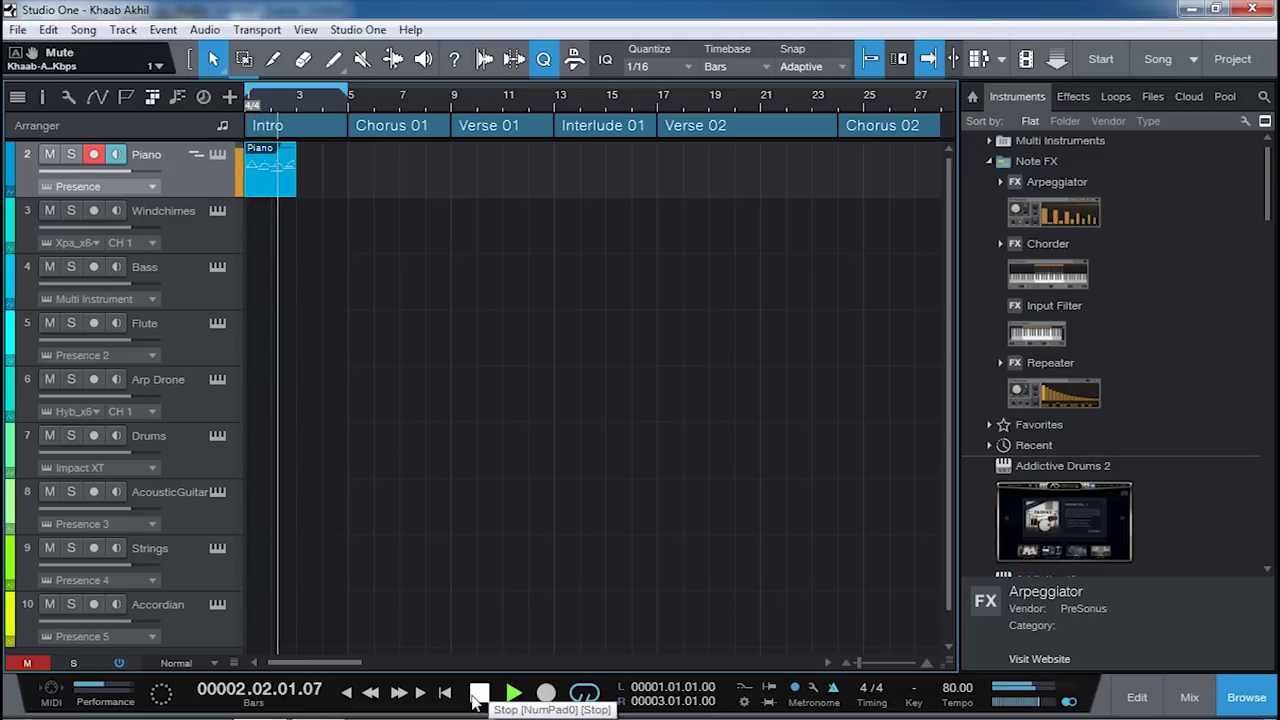
double_click(275, 172)
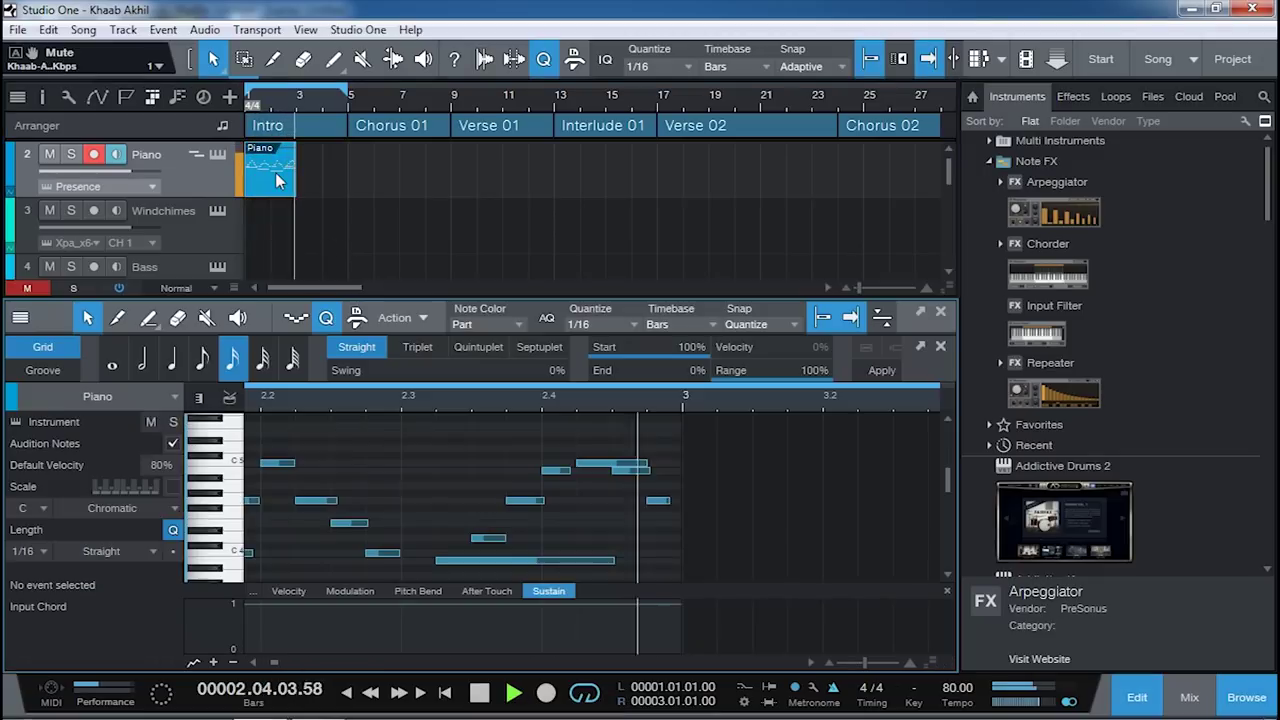
click(425, 505)
click(940, 311)
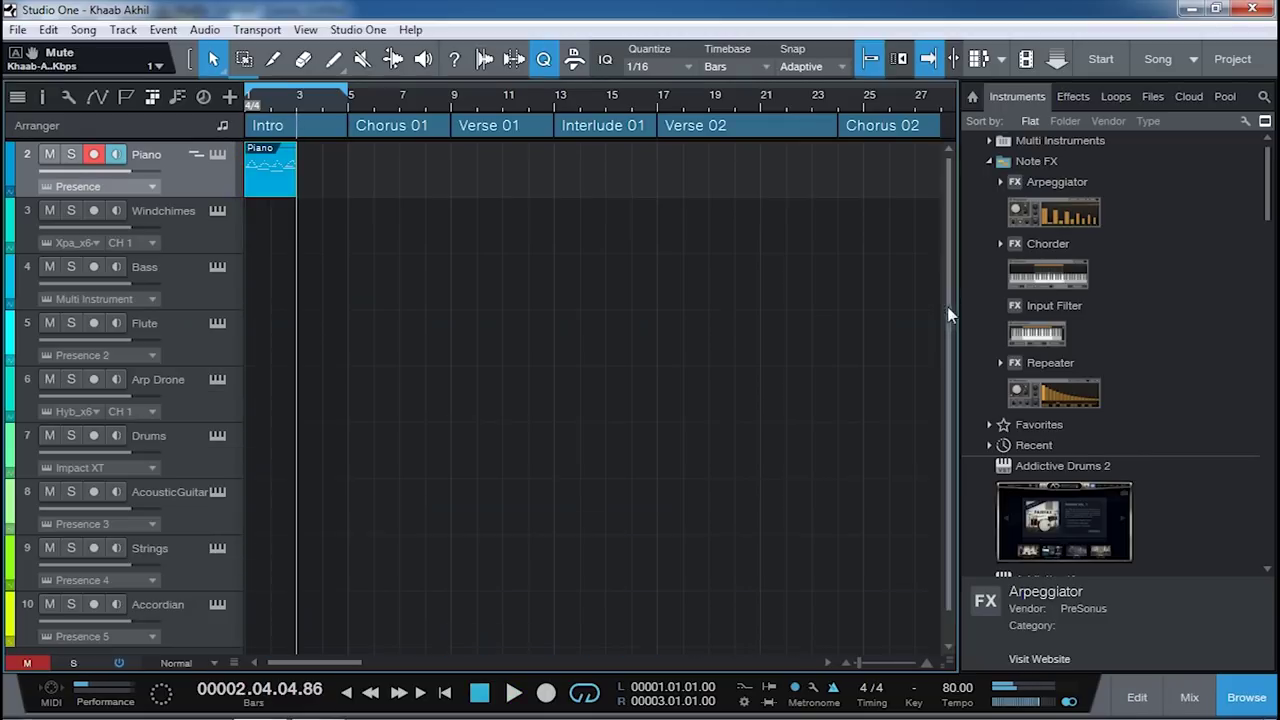
Duplicate the two-bar Piano part back to back from the Intro through to Chorus 02
drag(262, 168, 314, 169)
key(d)
key(d)
key(d)
key(d)
key(d)
key(d)
key(d)
key(d)
key(d)
key(d)
key(d)
key(d)
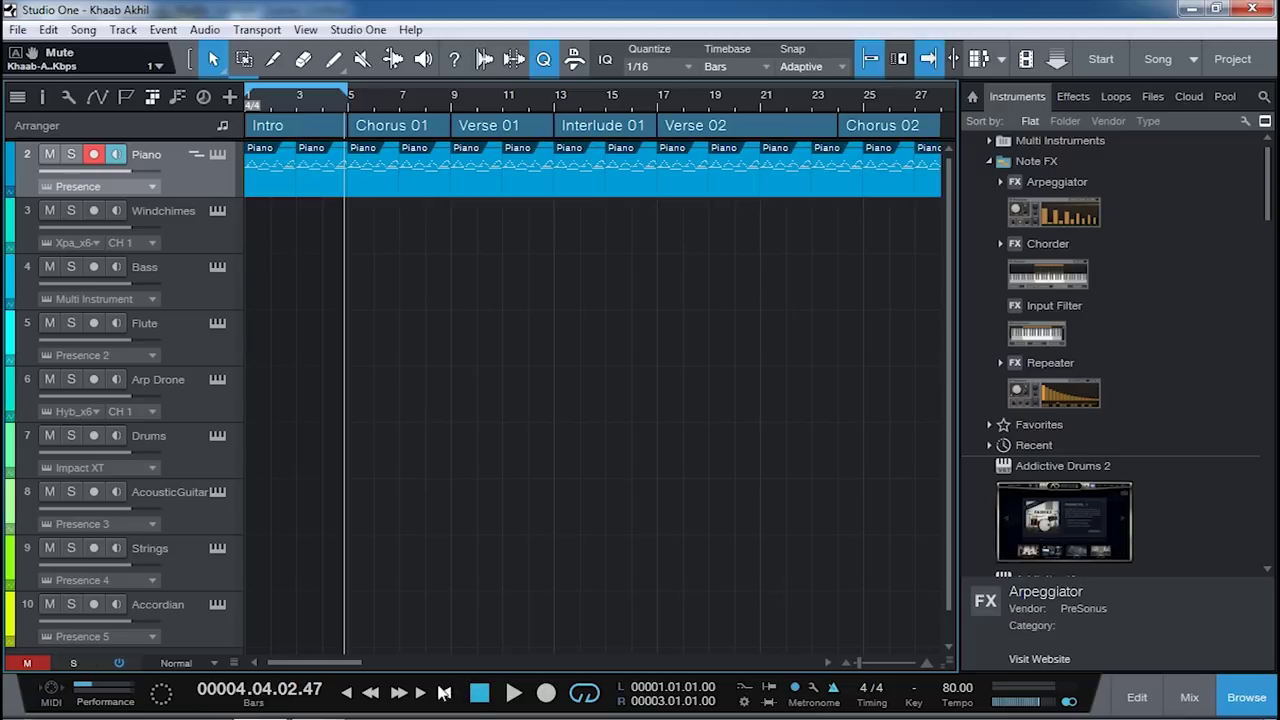
Record a one-bar Windchimes part in the last bar of the Intro
click(446, 693)
click(189, 237)
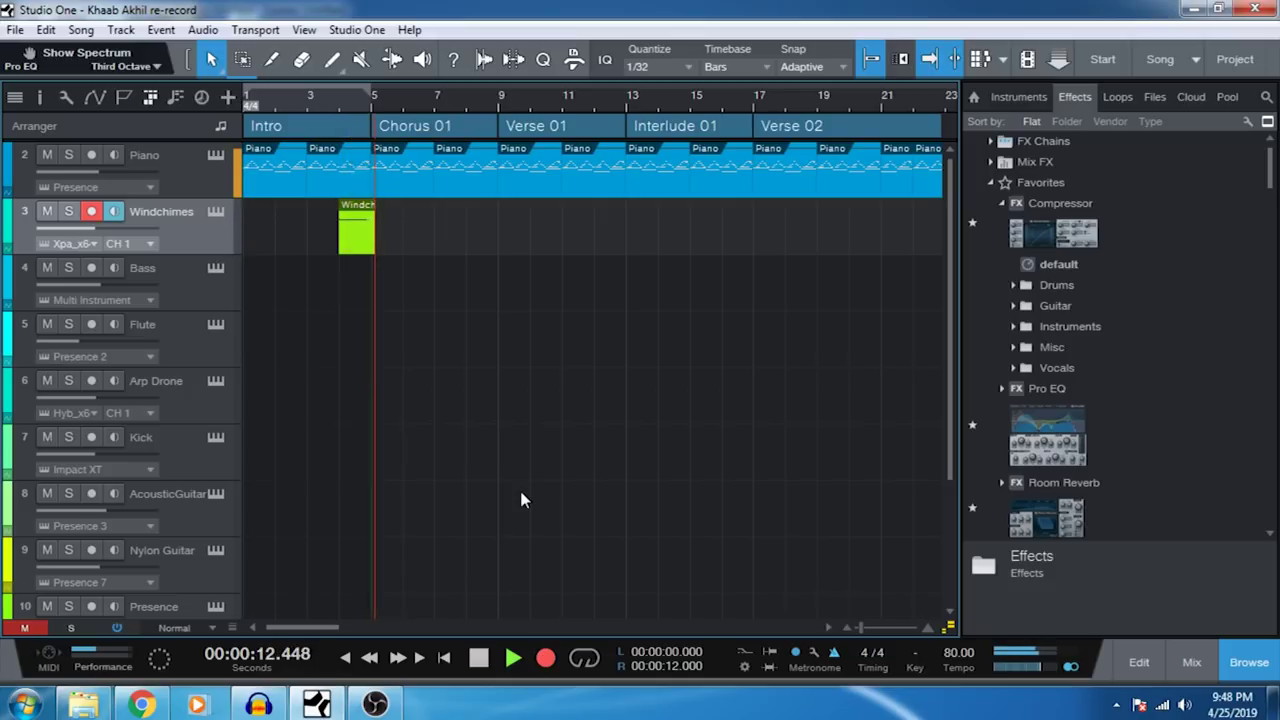
key(space)
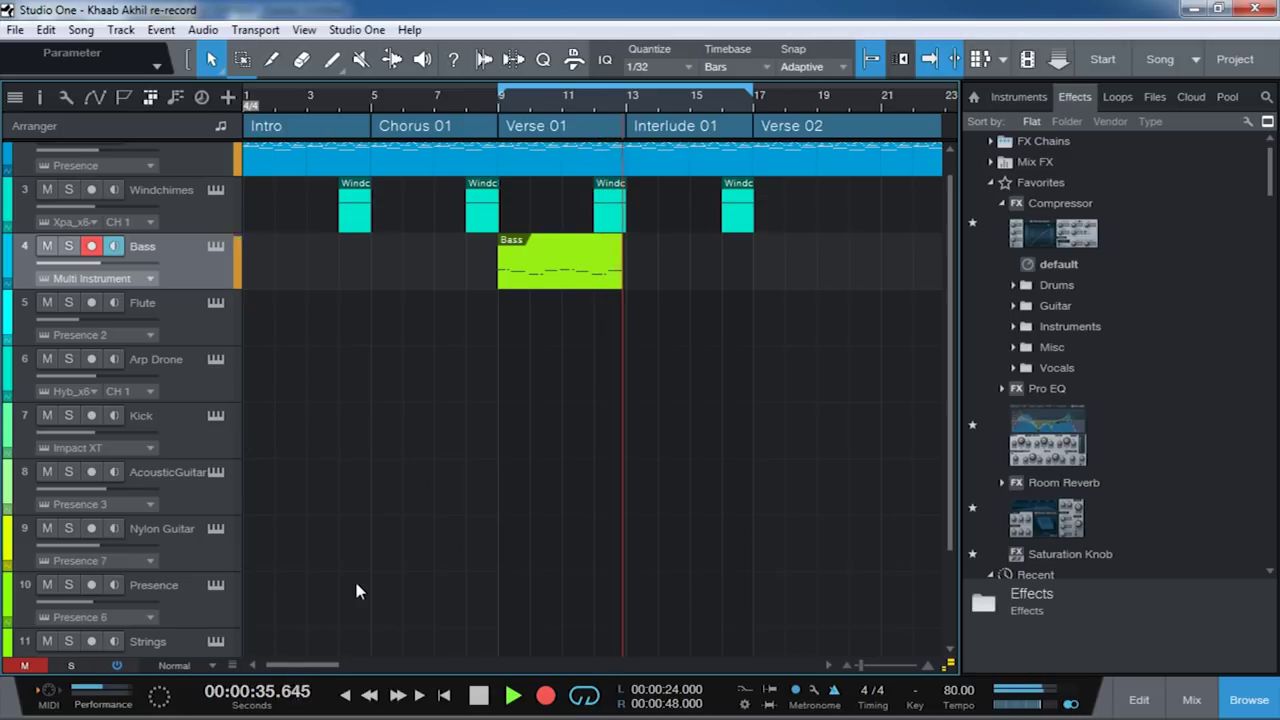
Finish the four-bar Bass take over Verse 01 and copy it into Verse 02, saving the song
key(space)
click(356, 579)
click(537, 288)
drag(512, 262, 643, 255)
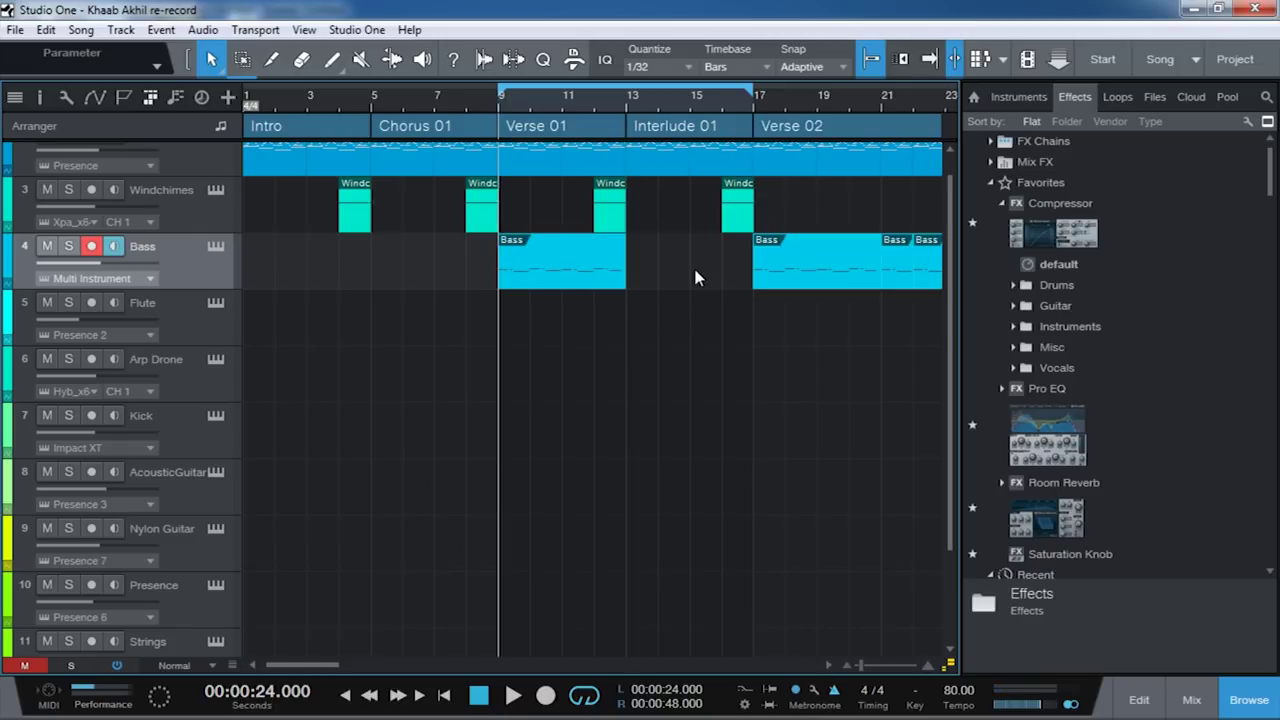
key(ctrl+s)
Record an eight-bar Flute part over Verse 01 and Interlude 01, from bar 9 to bar 17
click(404, 338)
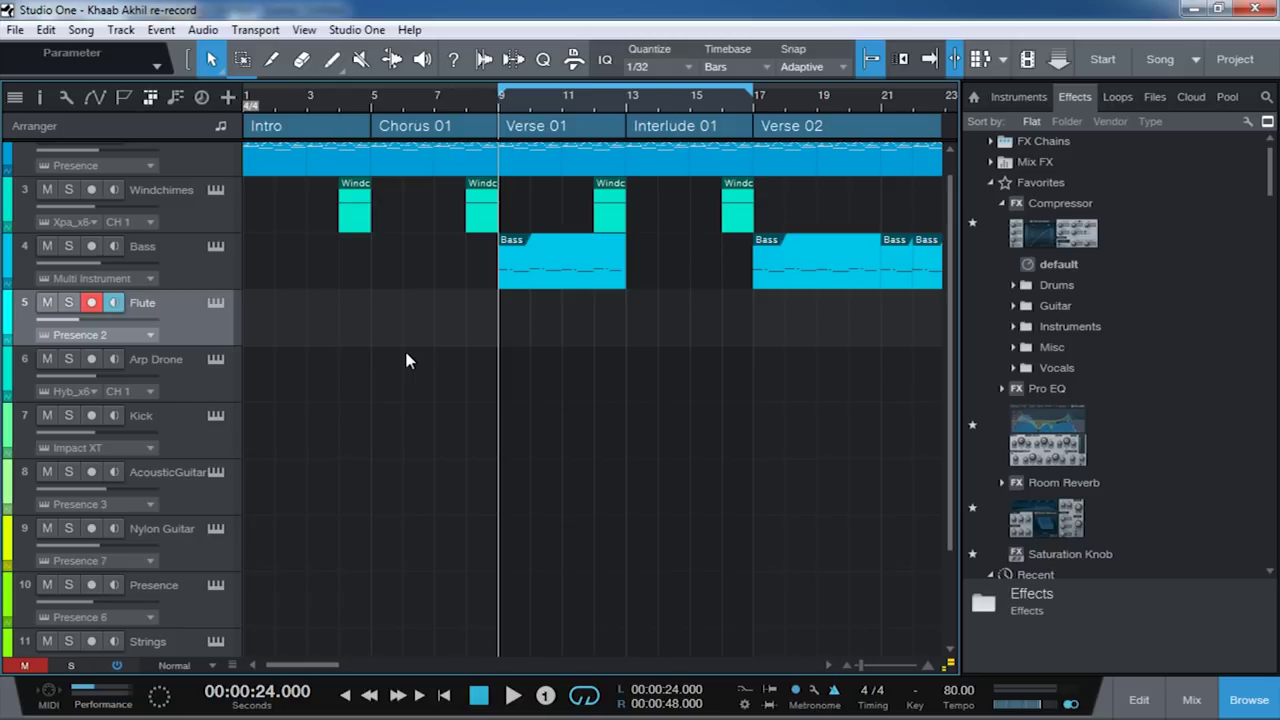
key(KP_Multiply)
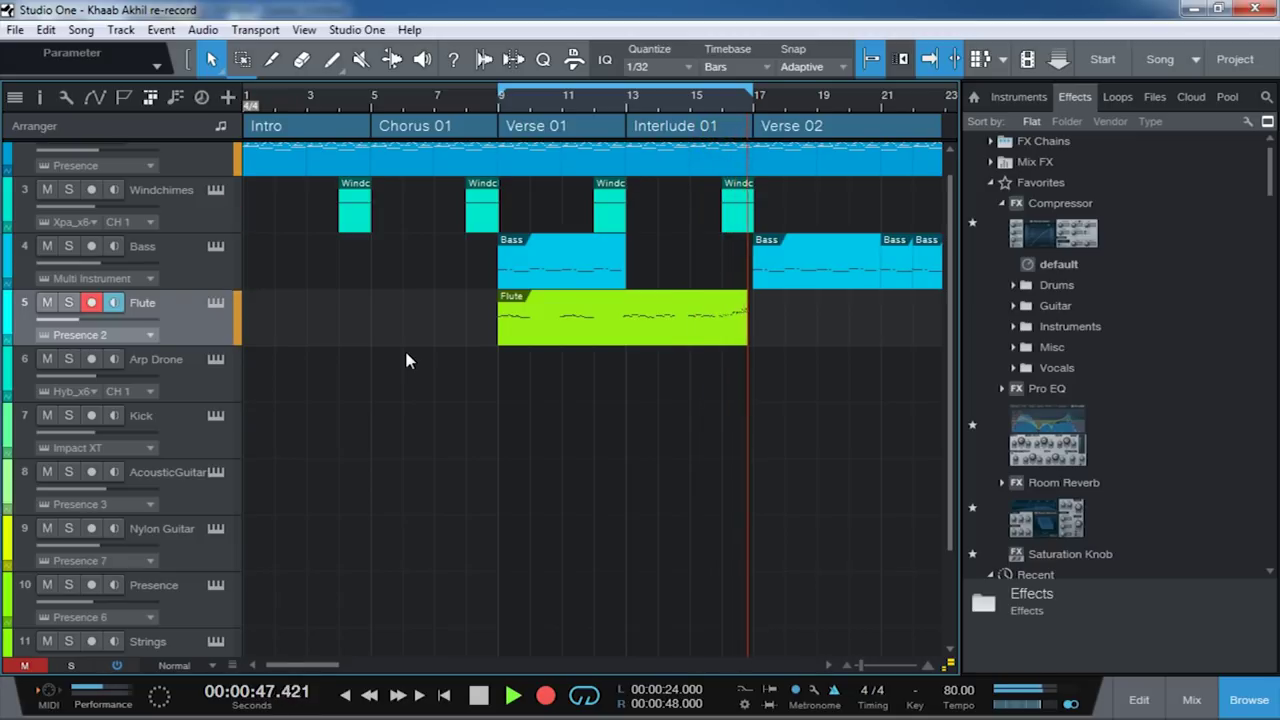
key(space)
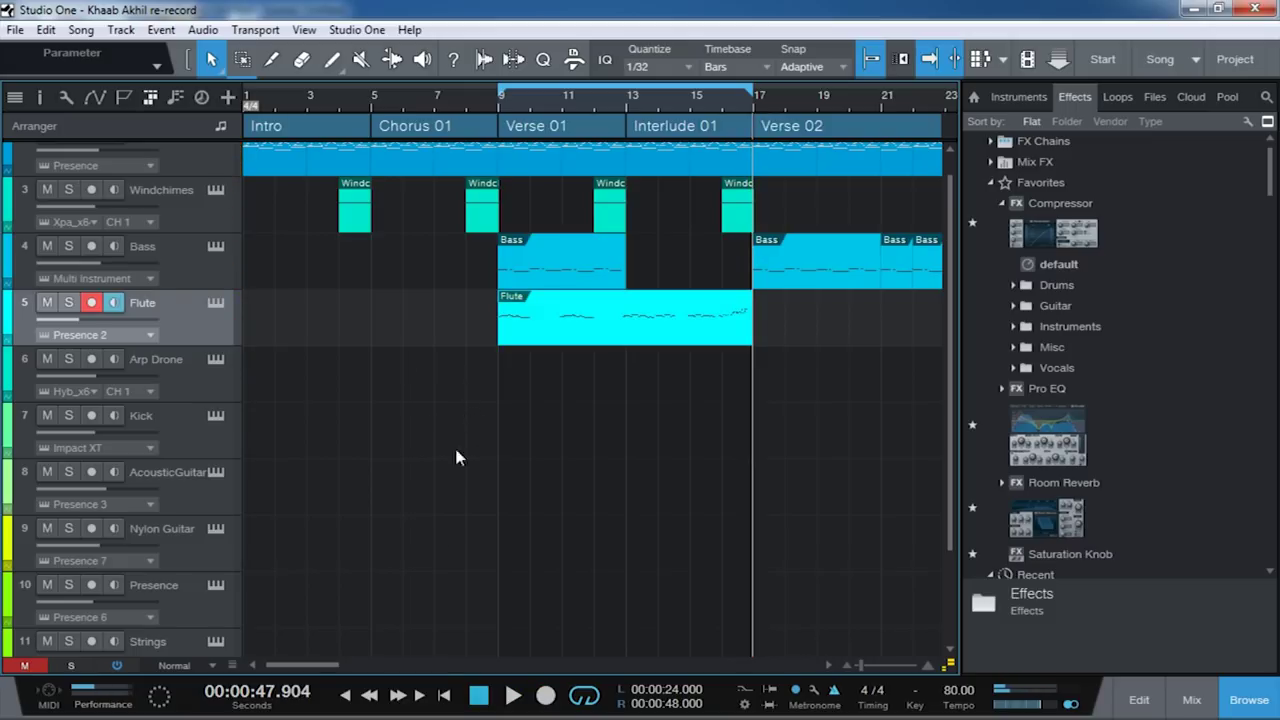
Overdub a second Flute layer on the same clip over Verse 01 and Interlude 01, and save the song
scroll(490, 430, down, 1)
key(KP_Multiply)
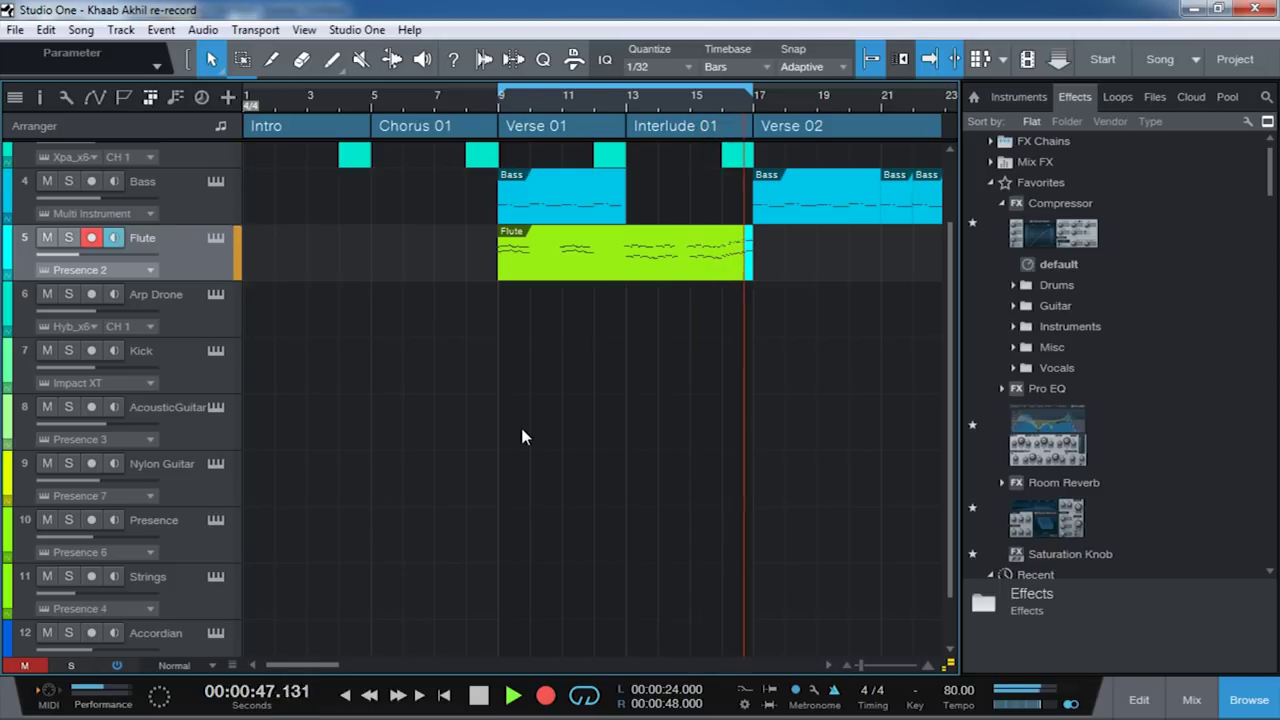
key(space)
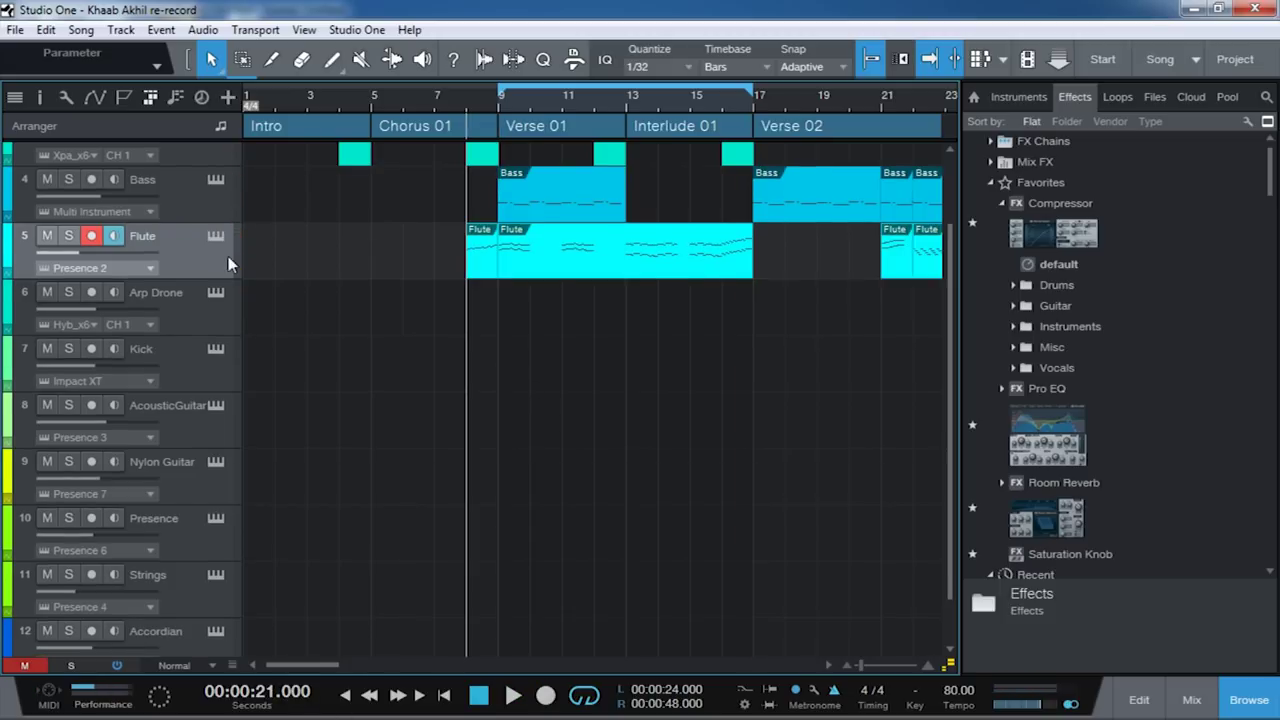
key(ctrl+s)
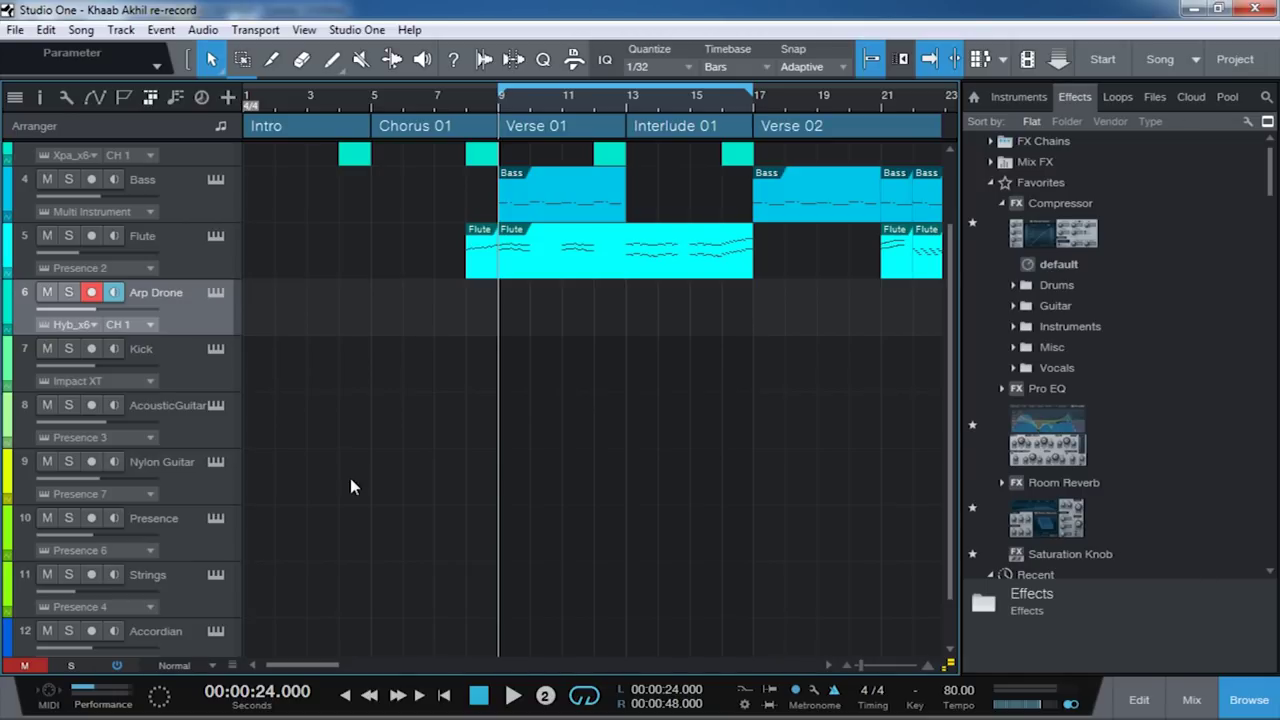
Record a sustained Arp Drone part over Verse 01 and return to the start of the loop at bar 9
key(KP_Multiply)
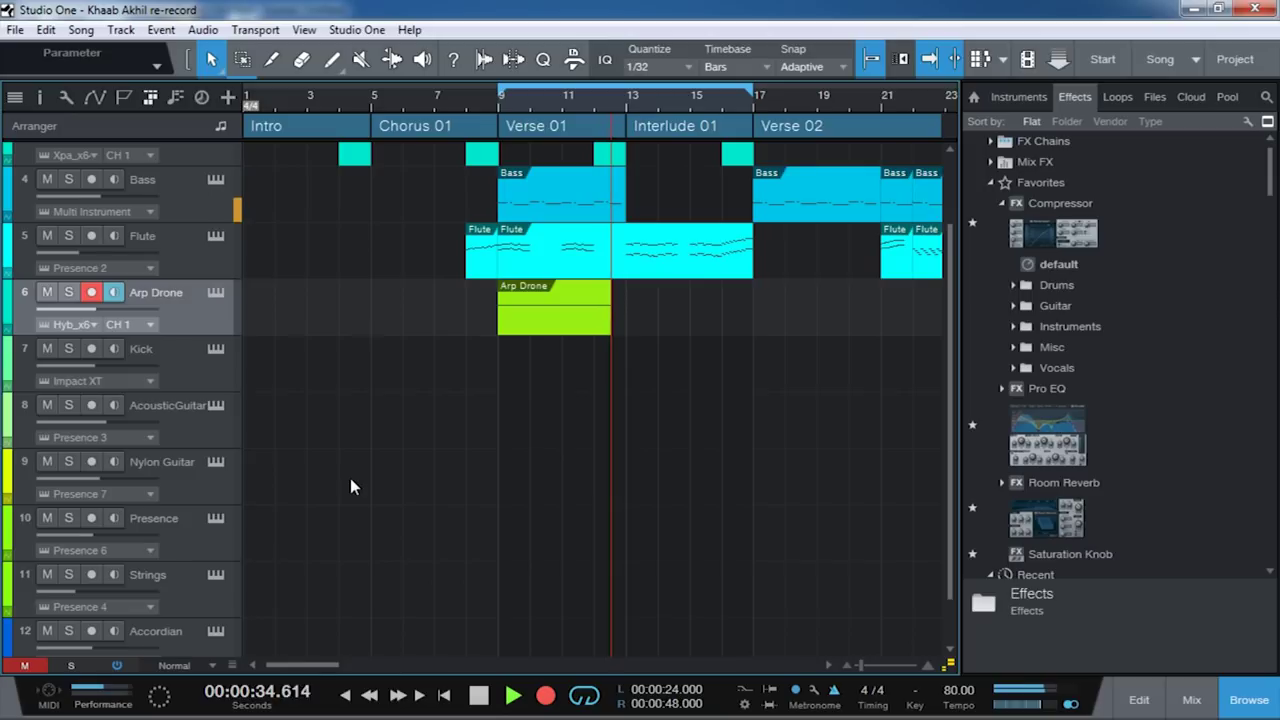
key(space)
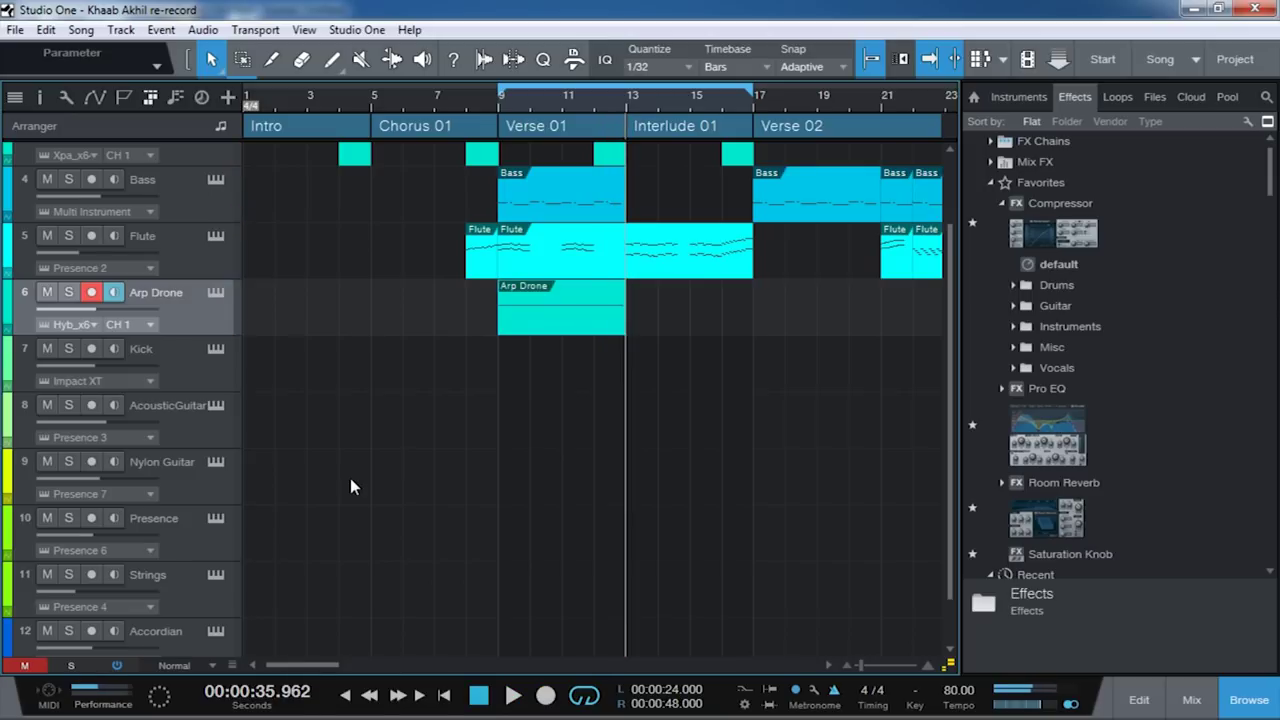
key(KP_1)
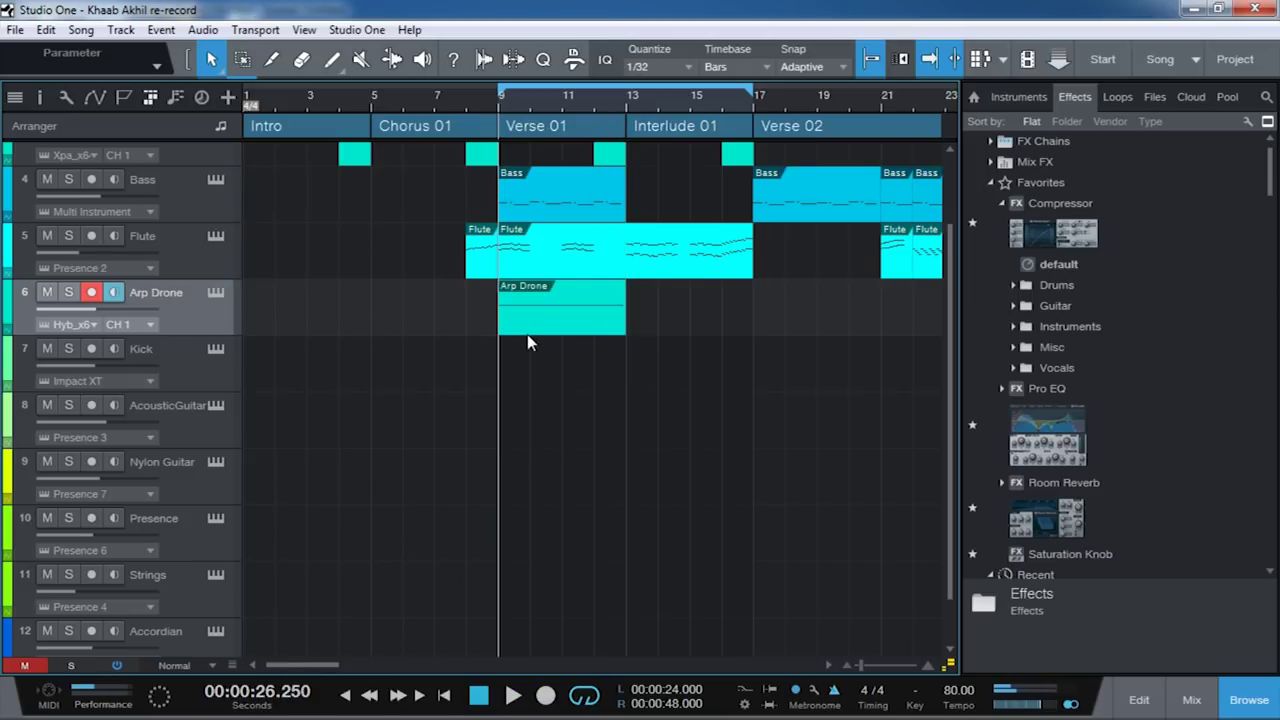
Copy the Arp Drone part from Verse 01 across Interlude 01, Verse 02 and into Chorus 02
drag(524, 328, 650, 311)
key(d)
key(d)
key(d)
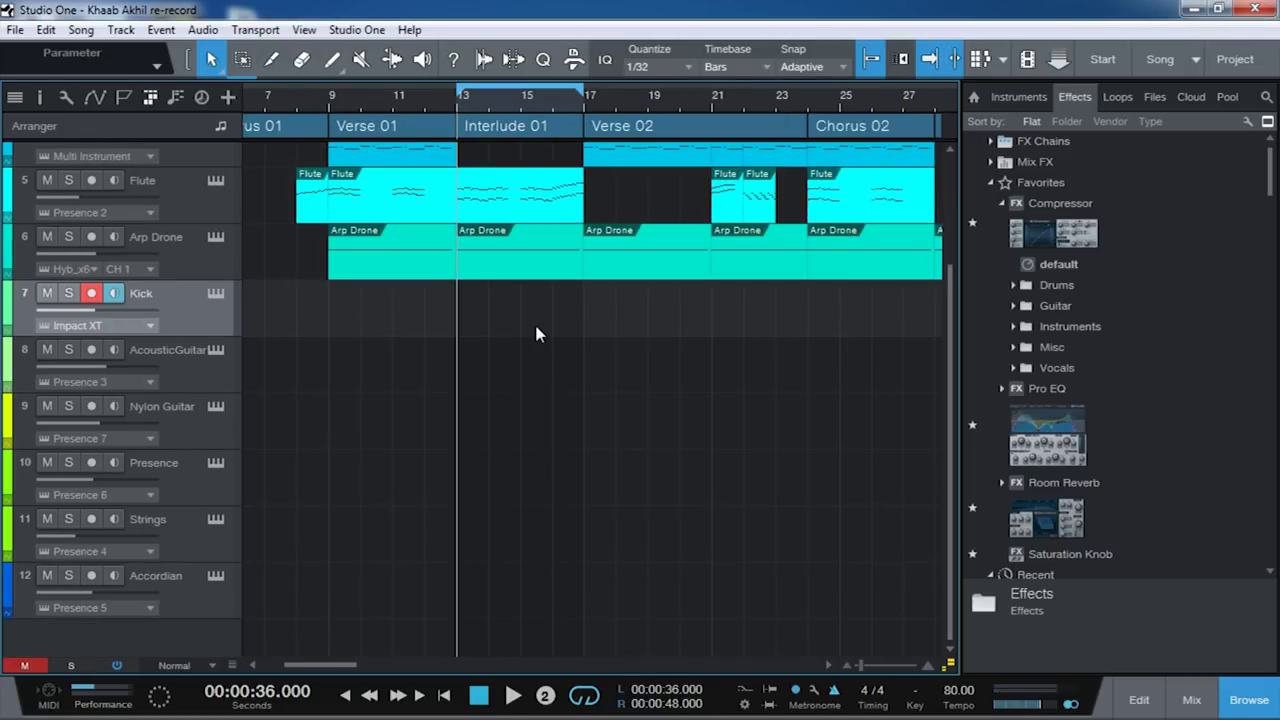
Record a four-bar Kick part over Interlude 01 and copy it to the start of Verse 02
key(KP_Multiply)
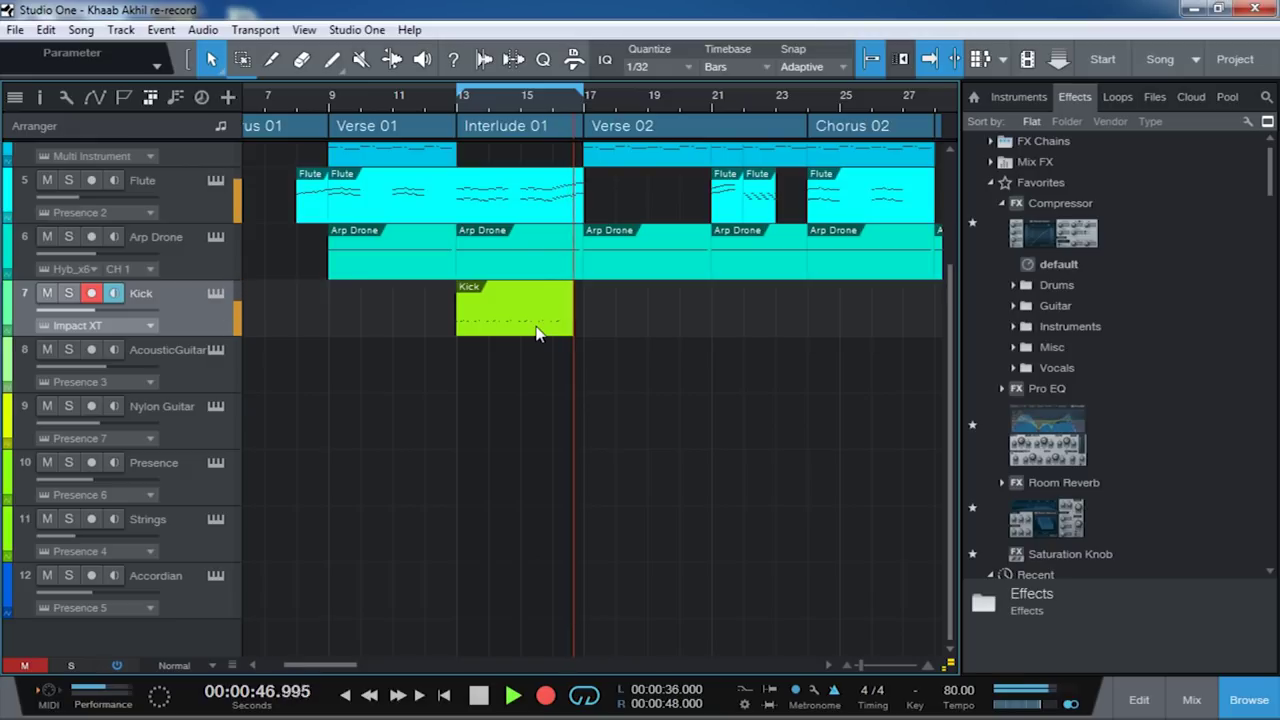
key(space)
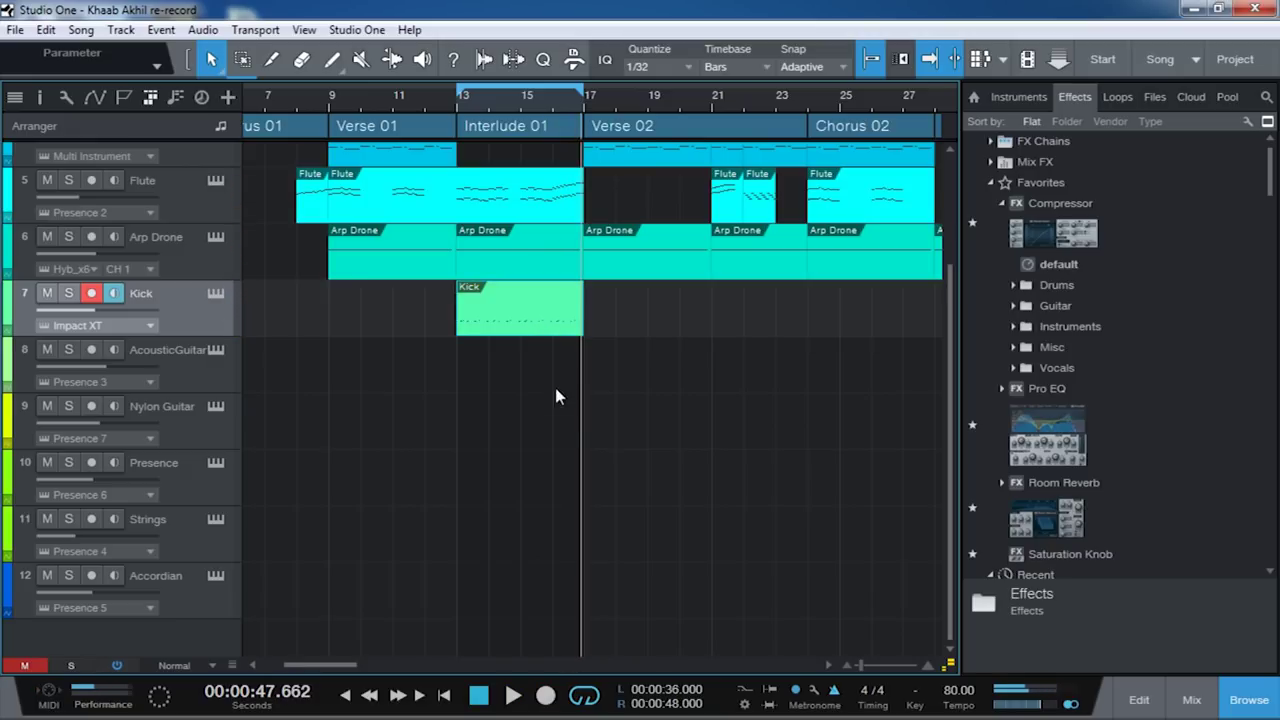
drag(515, 327, 636, 314)
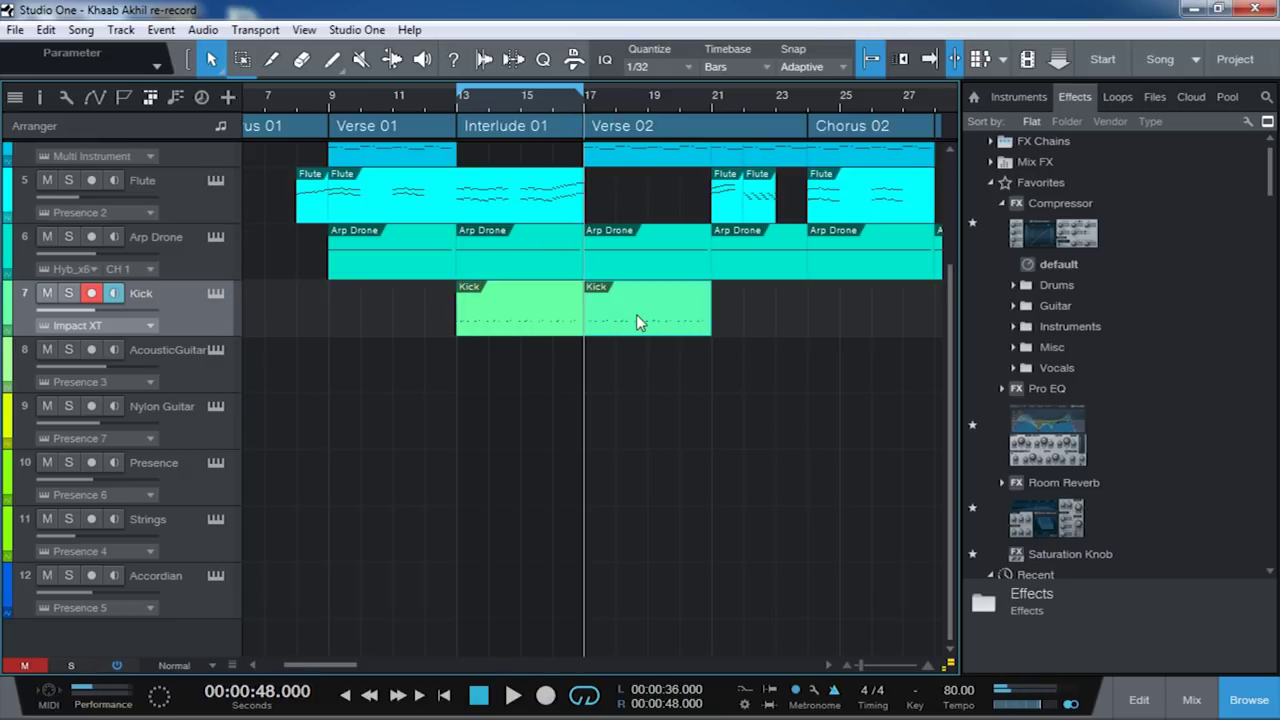
Overdub extra hits on the Kick clip in the last bar of Interlude 01, starting from bar 16
drag(530, 380, 544, 382)
click(553, 372)
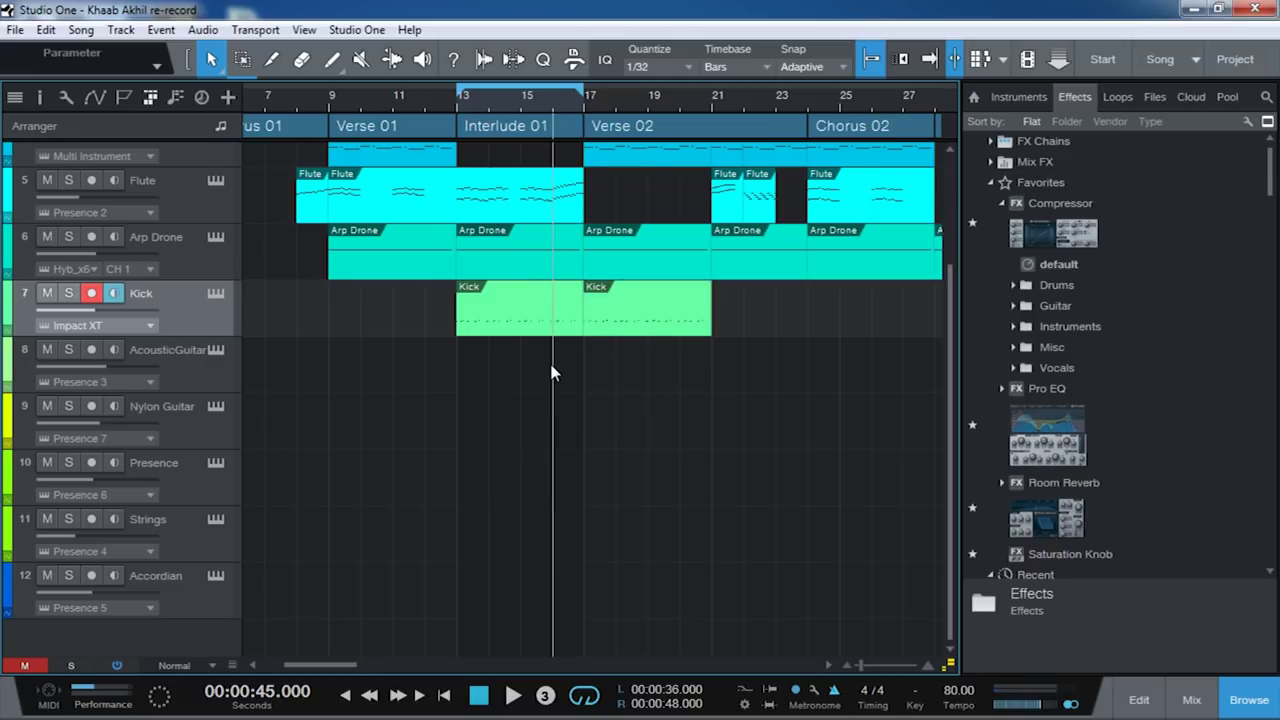
key(KP_Multiply)
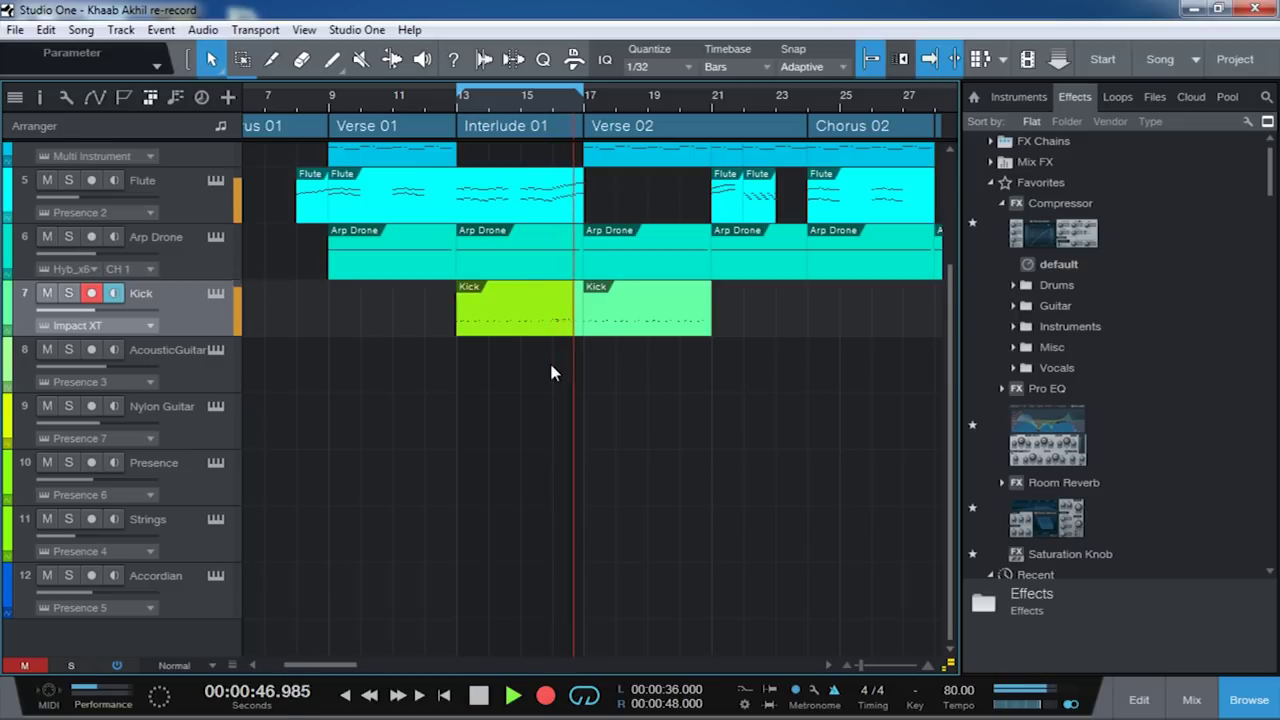
key(space)
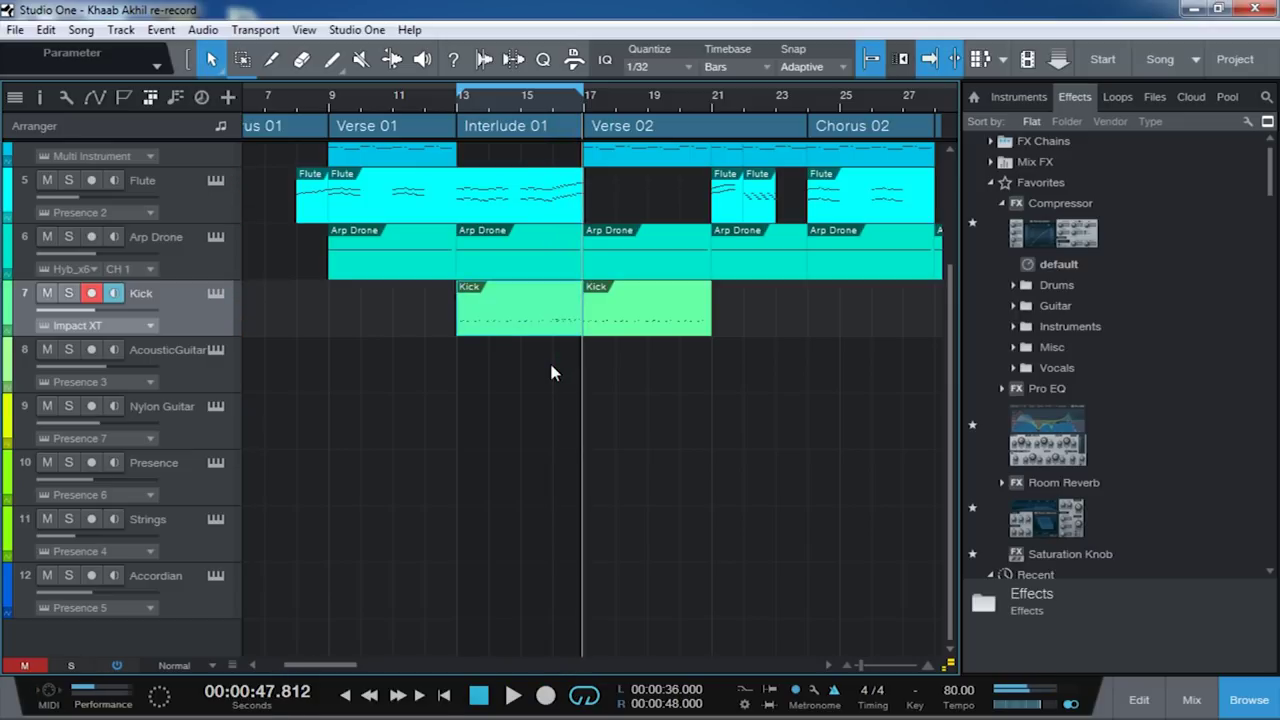
Set the loop range to bars 17 to 21 and overdub more drum hits on the Kick clip in Verse 02
key(KP_Subtract)
key(p)
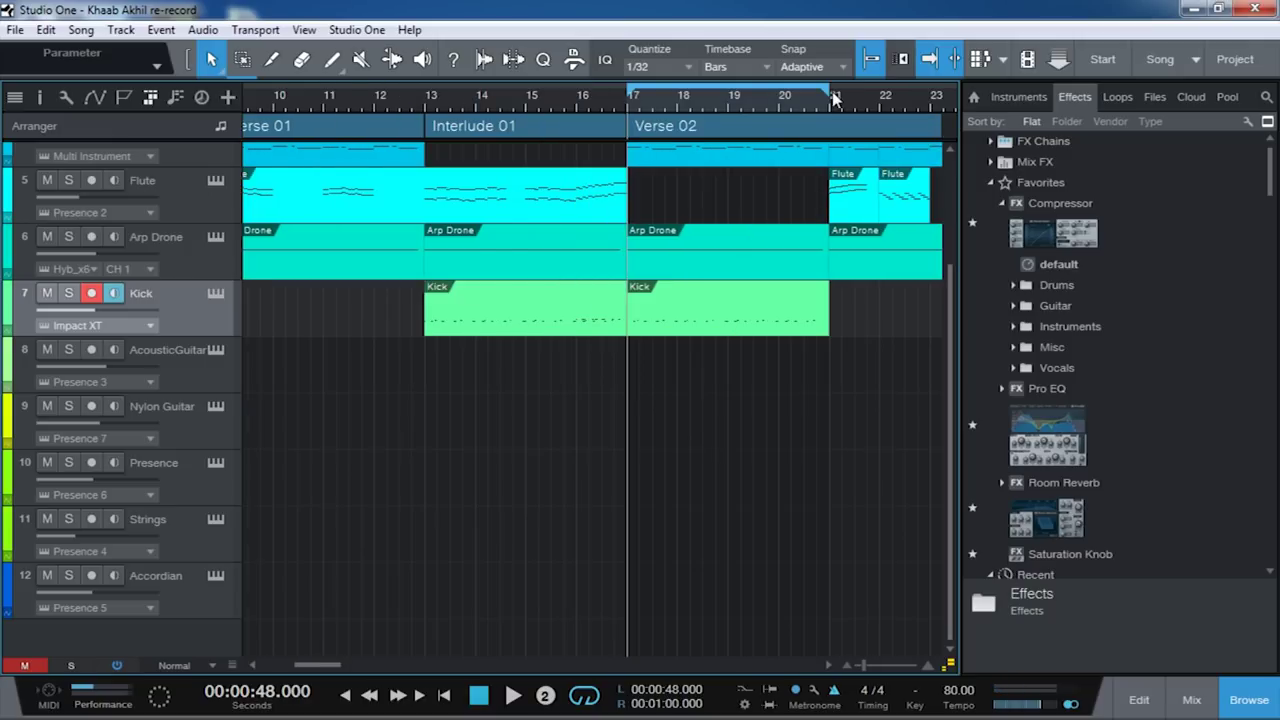
key(KP_Multiply)
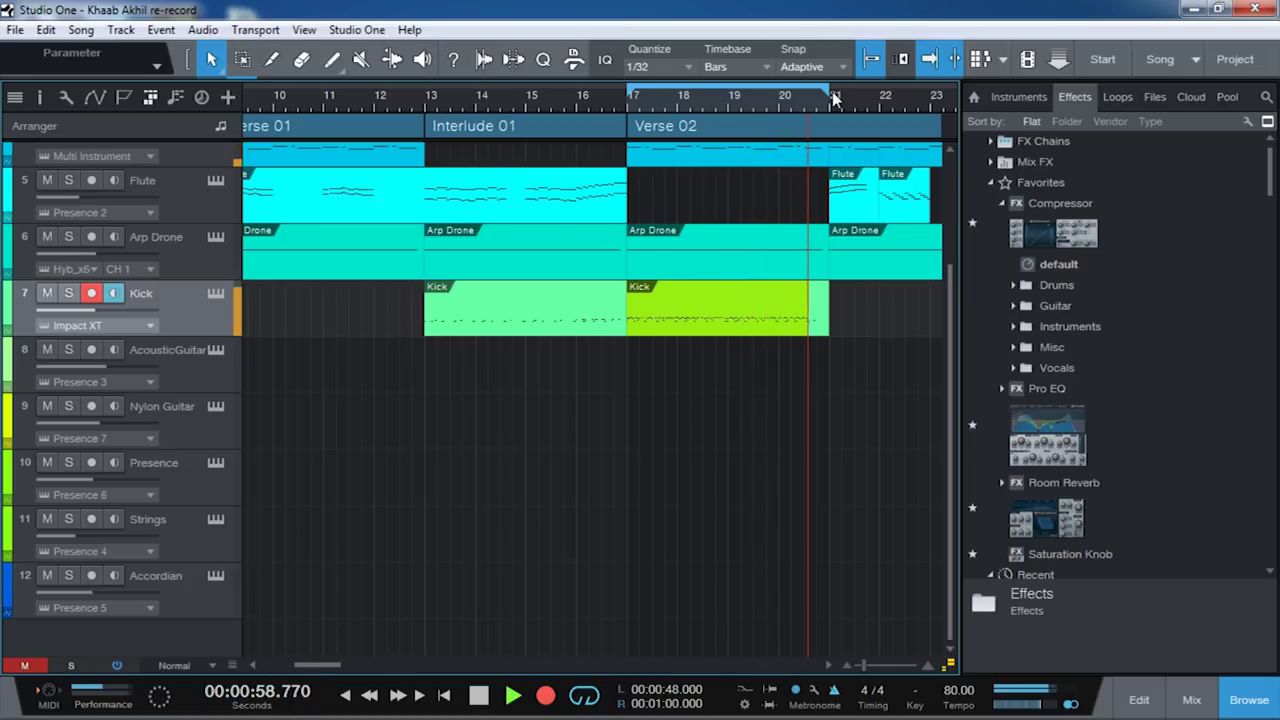
key(space)
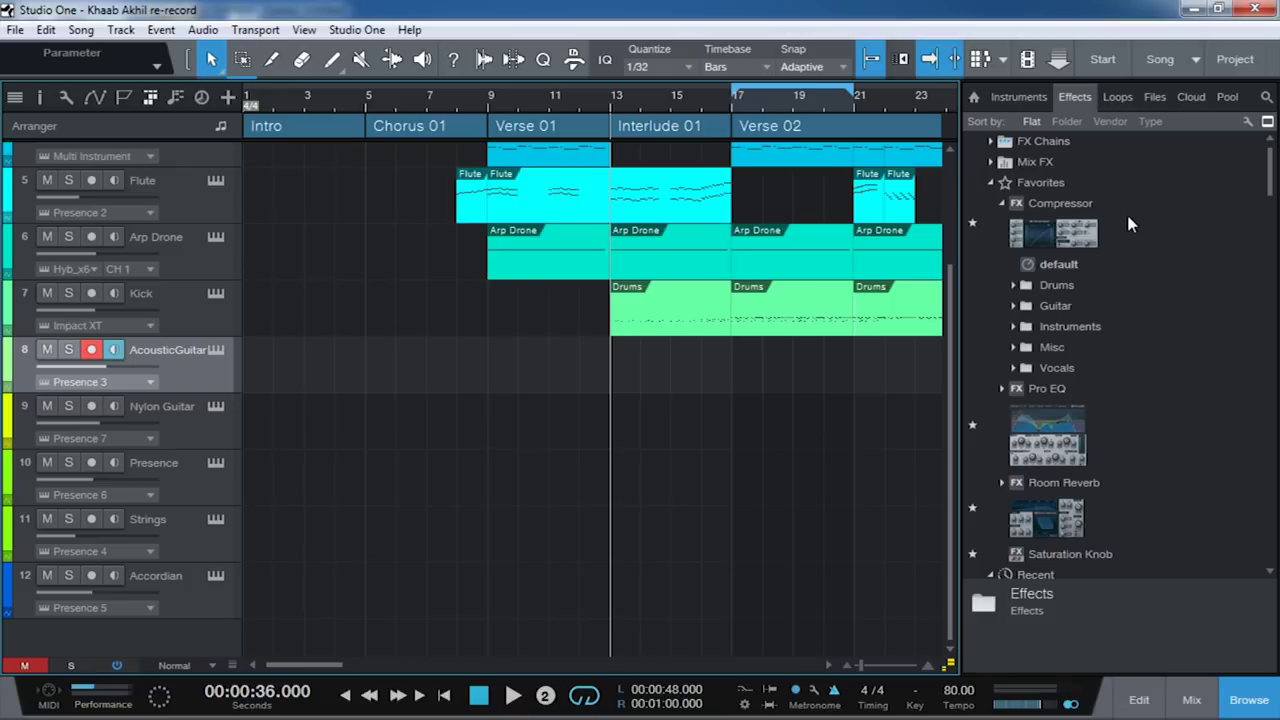
Record an acoustic guitar part over Interlude 01 from bar 13 to bar 17 and select the Nylon Guitar track
key(KP_Multiply)
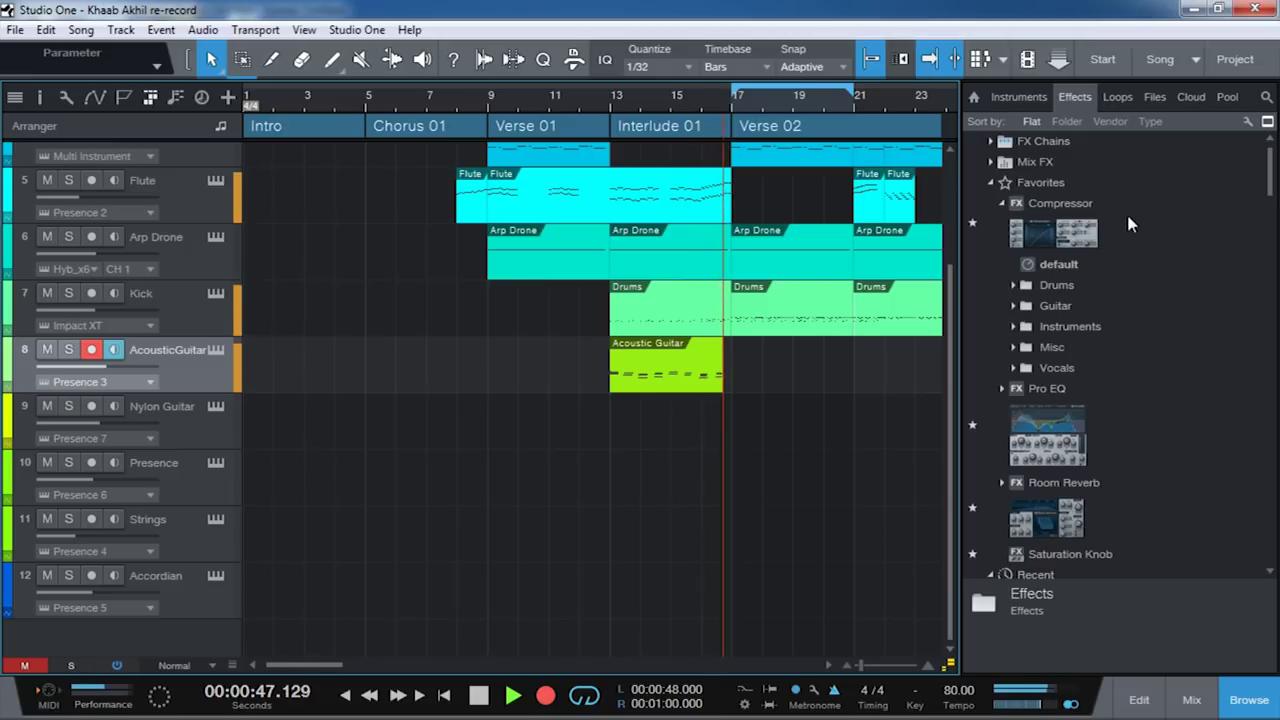
key(space)
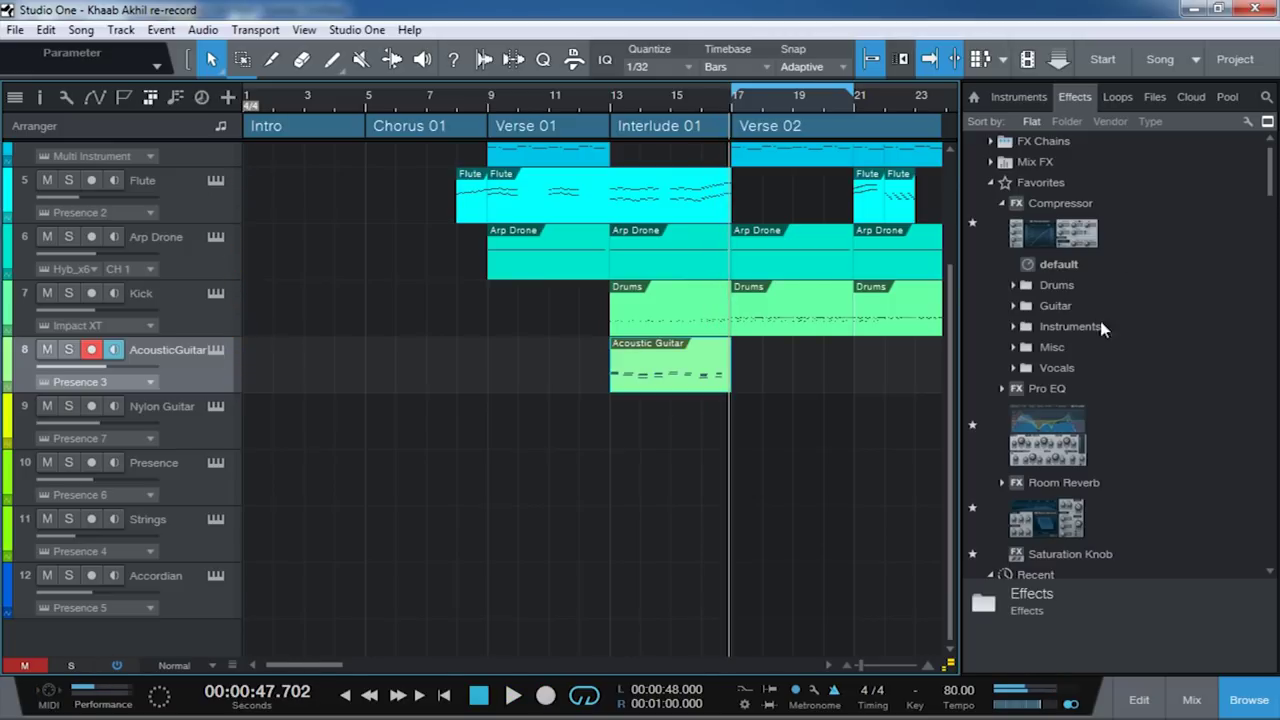
key(Down)
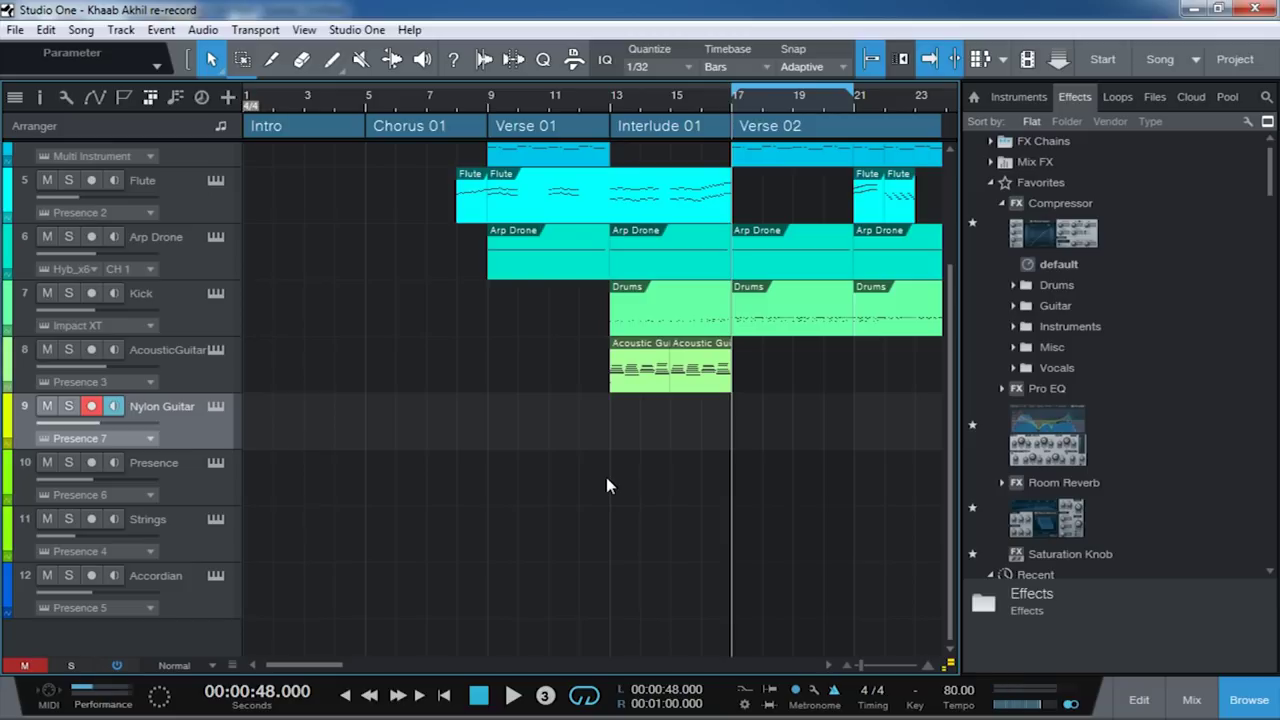
Record two short Nylon Guitar parts in Verse 02, one from bar 17 to bar 19 and one from bar 23
key(KP_Multiply)
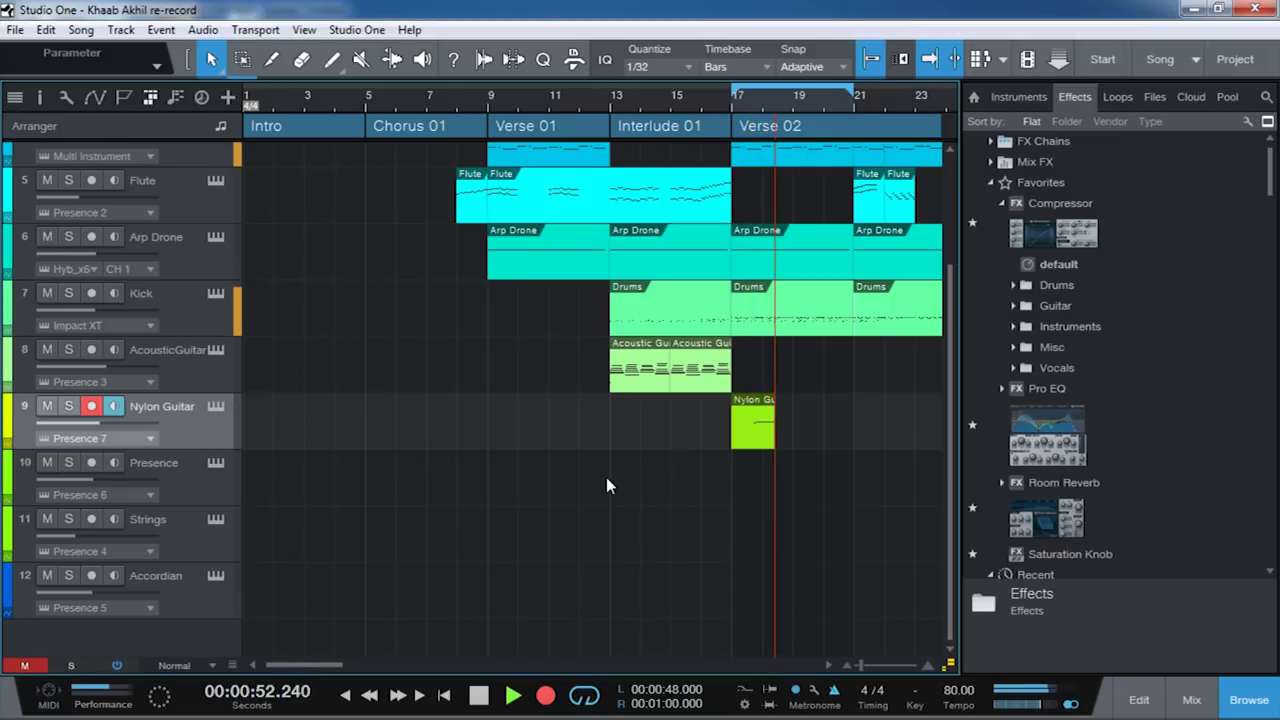
key(space)
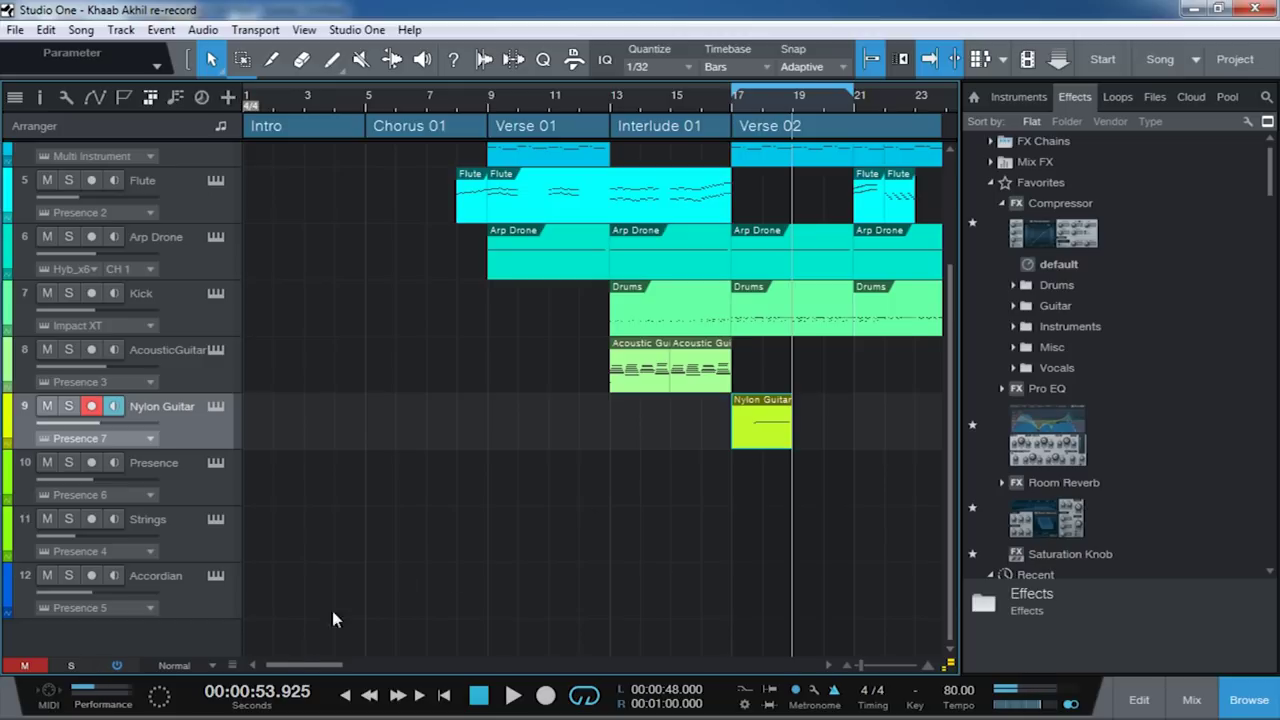
drag(300, 664, 319, 664)
click(757, 503)
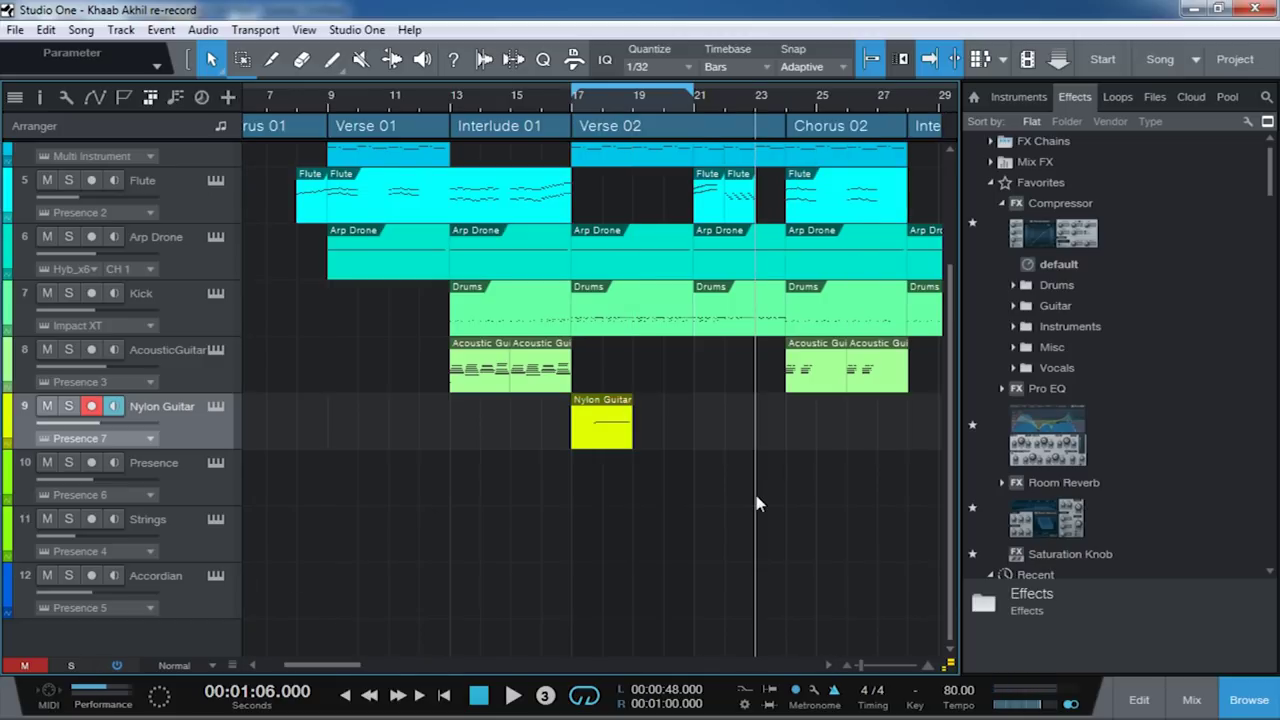
key(KP_Multiply)
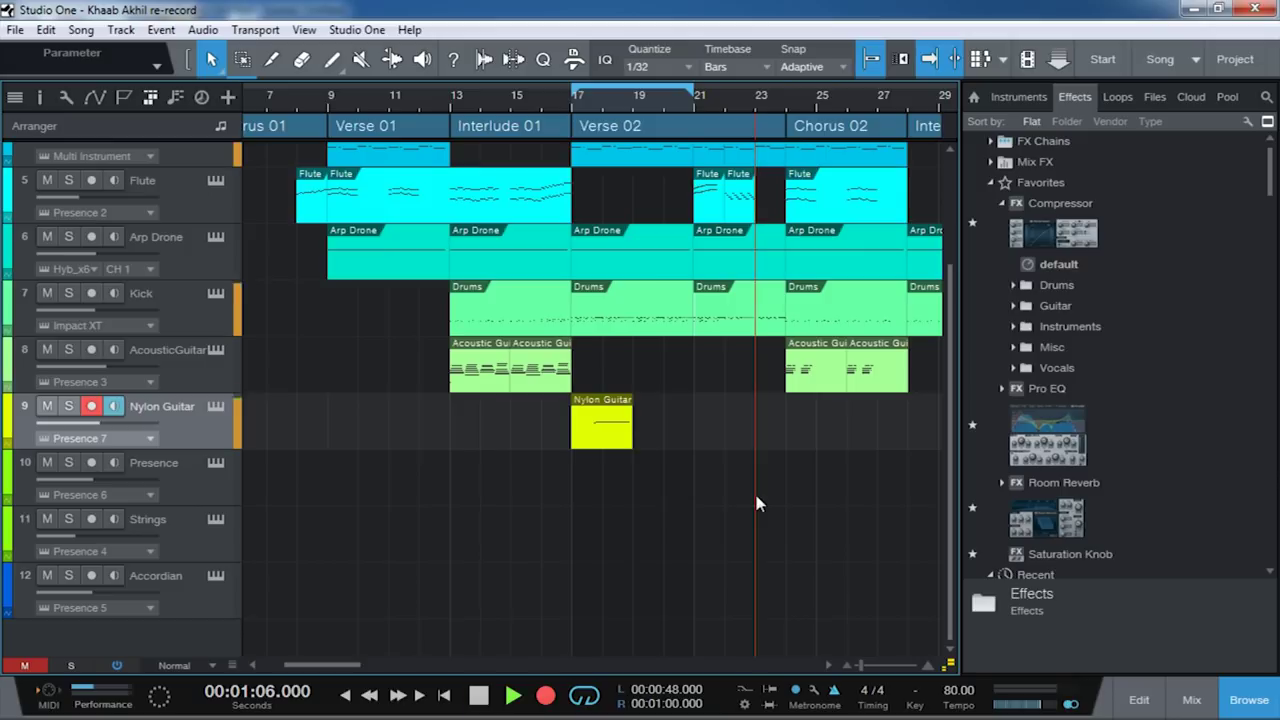
key(space)
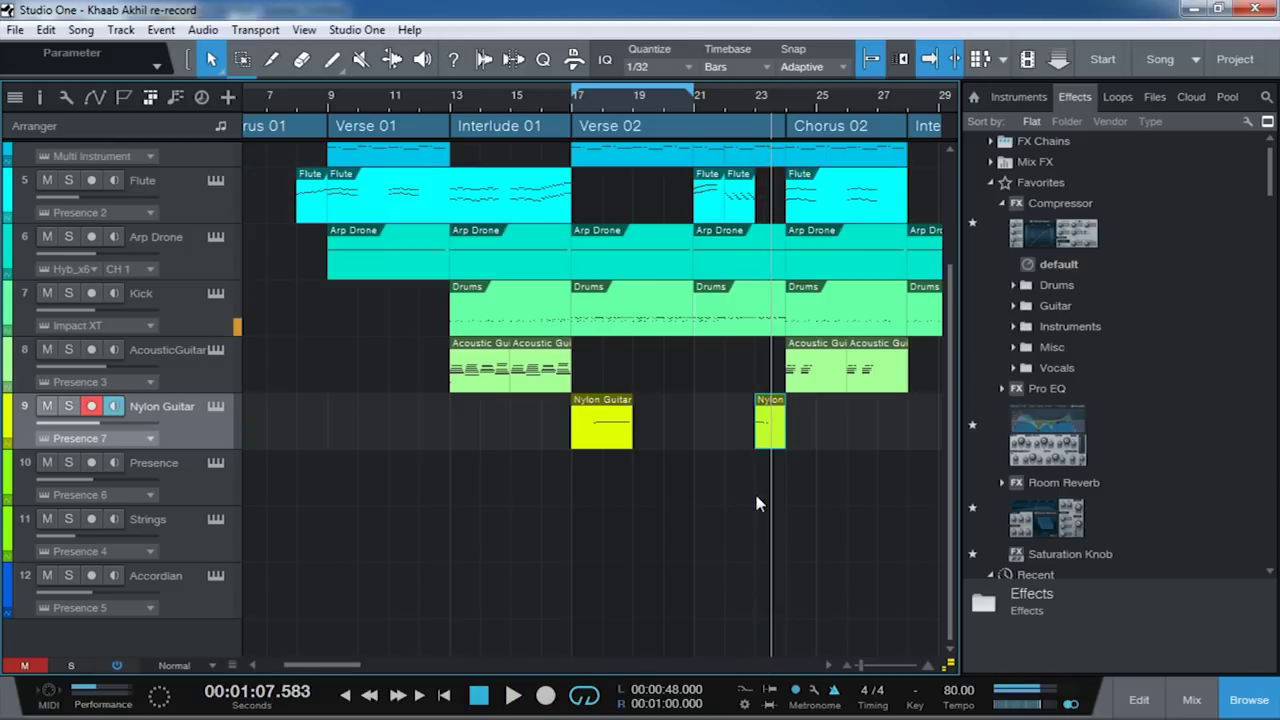
Record another short Nylon Guitar part in Verse 03, starting from bar 35
drag(320, 651, 372, 651)
click(651, 470)
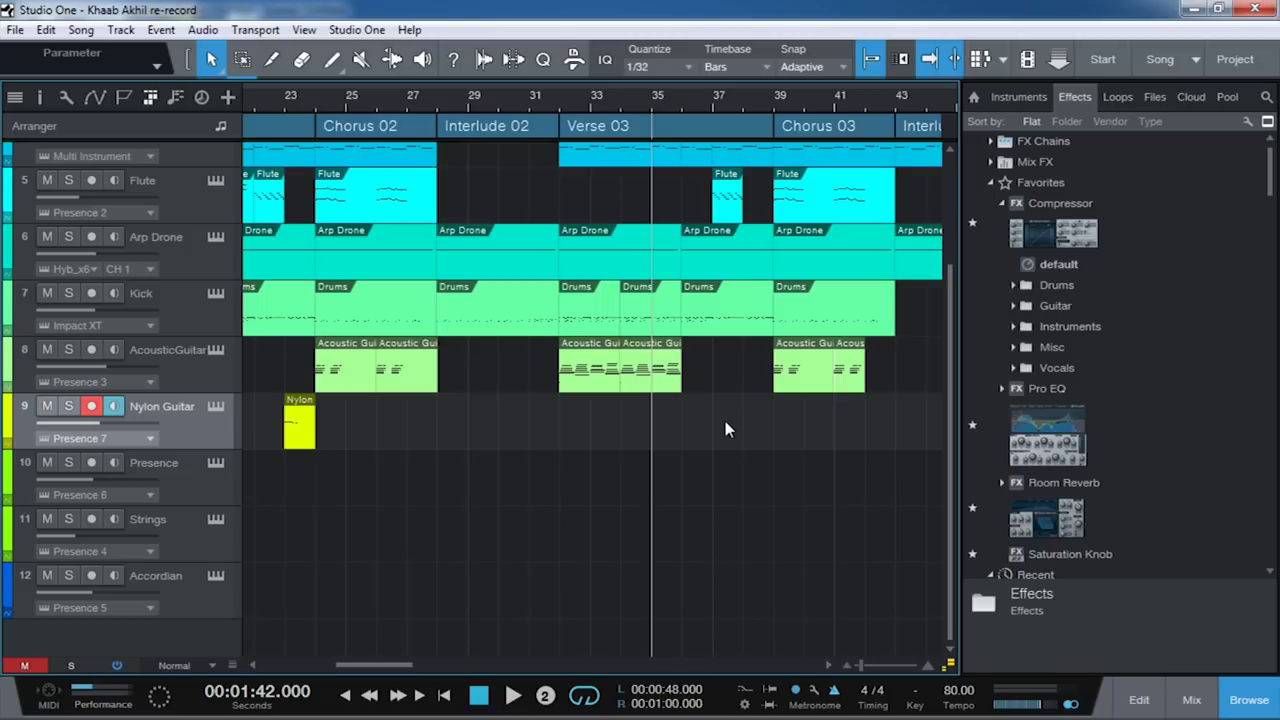
key(KP_Multiply)
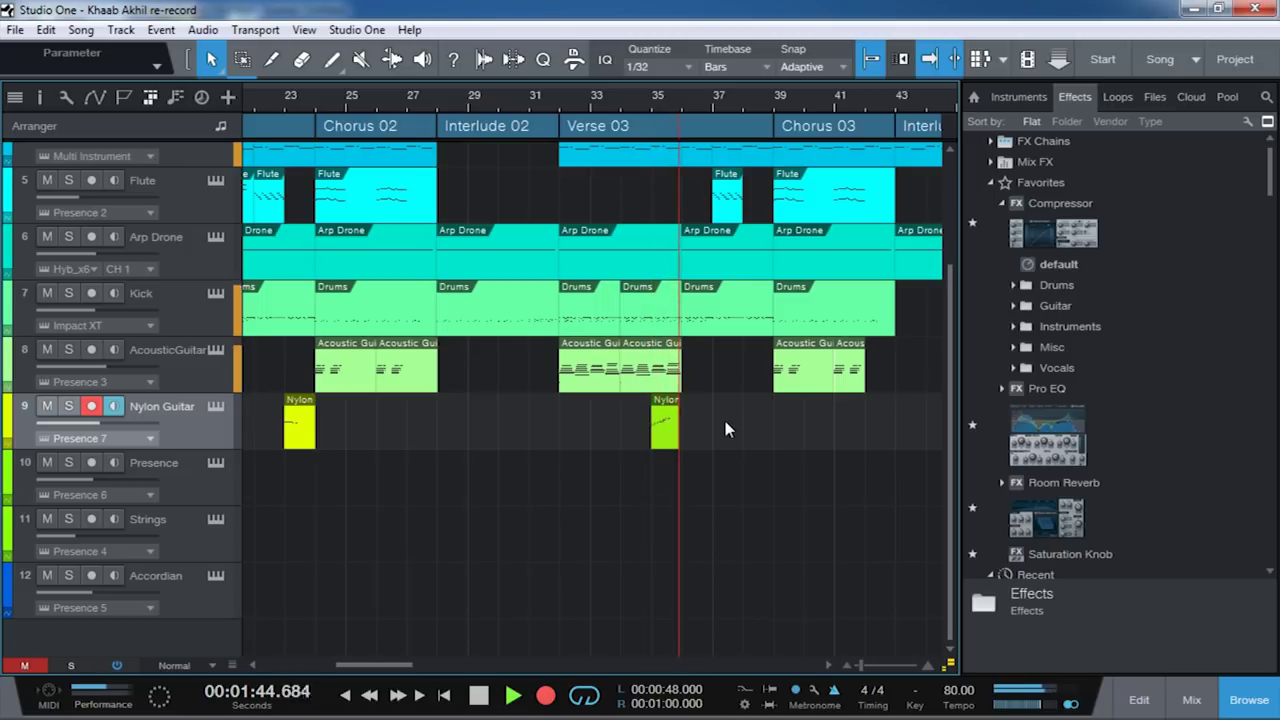
key(space)
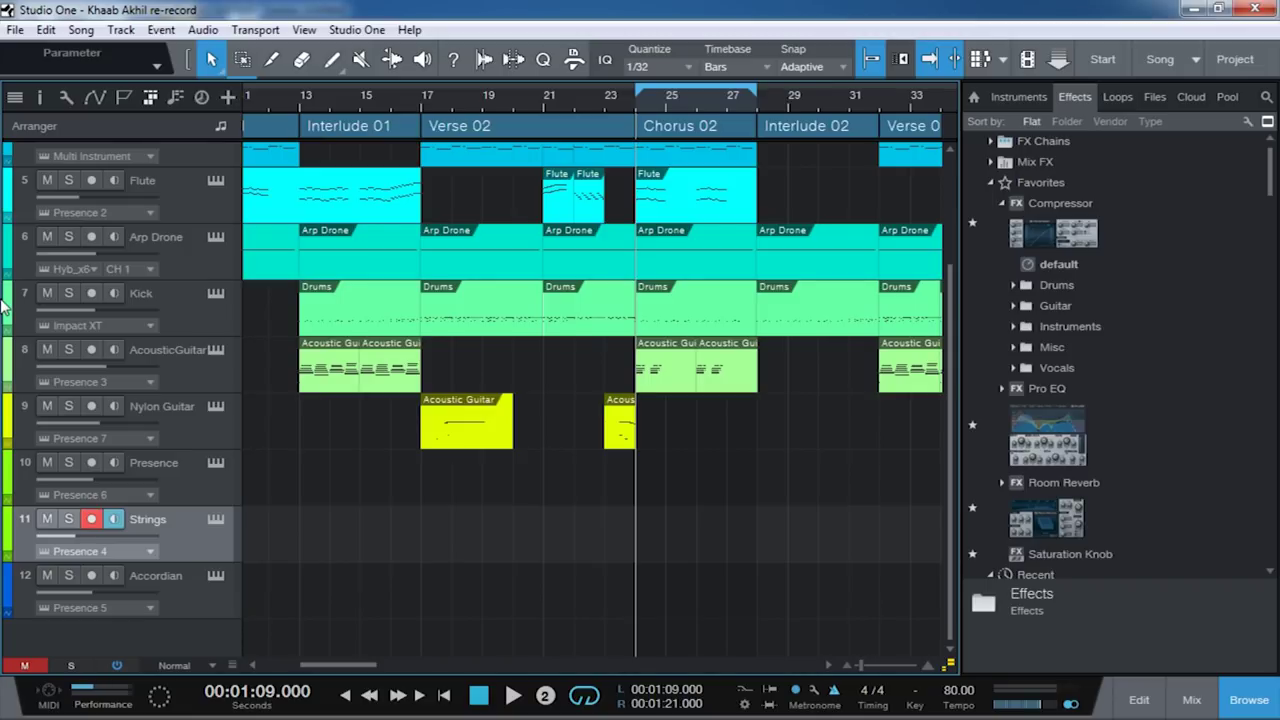
Record a four-bar Strings part over Chorus 02 from bar 24 to bar 28
key(KP_Multiply)
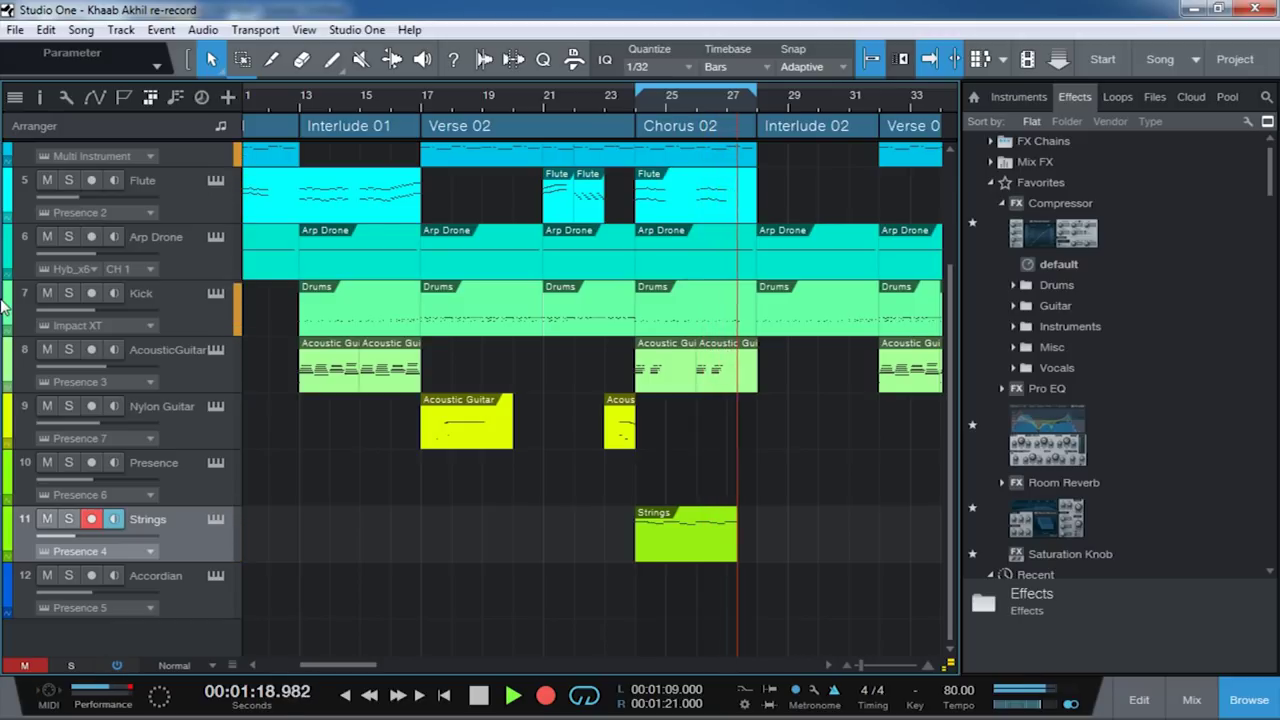
key(space)
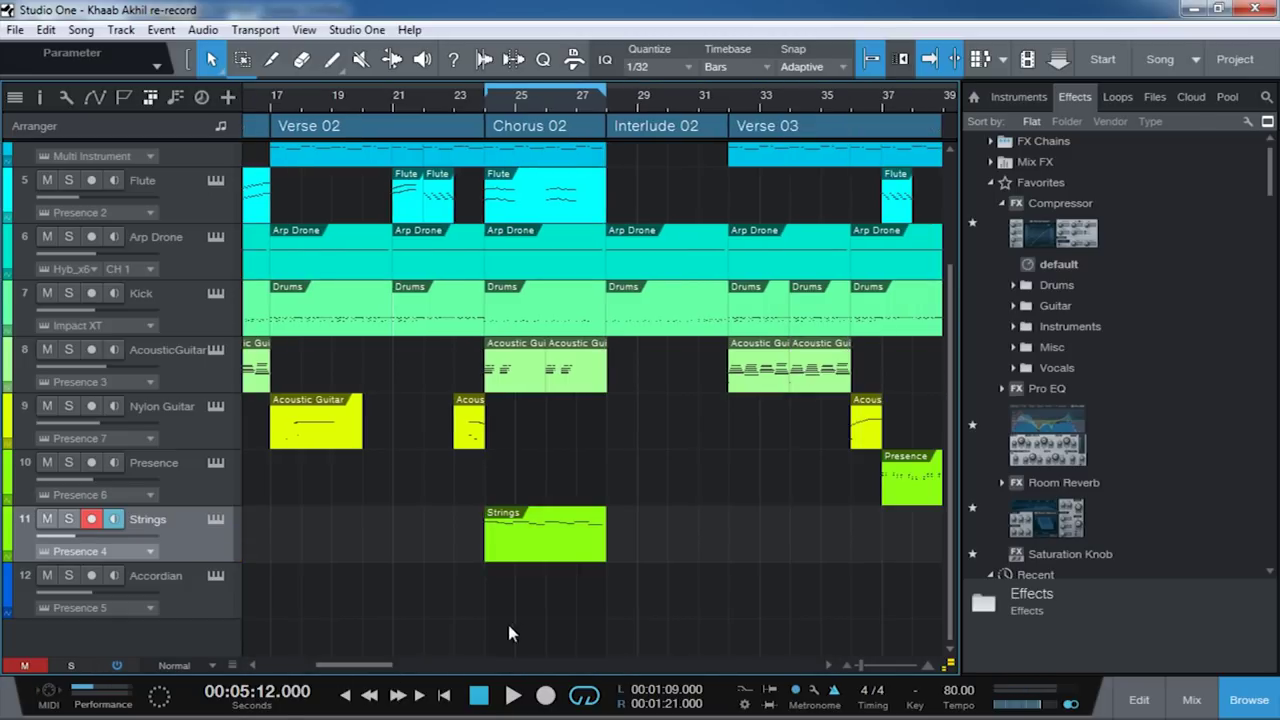
Replace the one-bar Accordian clip at the end of Chorus 03 with a new recording from bar 42 into Interlude 03/Solo
mouse_move(378, 665)
mouse_down()
mouse_move(334, 665)
mouse_move(420, 665)
mouse_move(373, 666)
mouse_up()
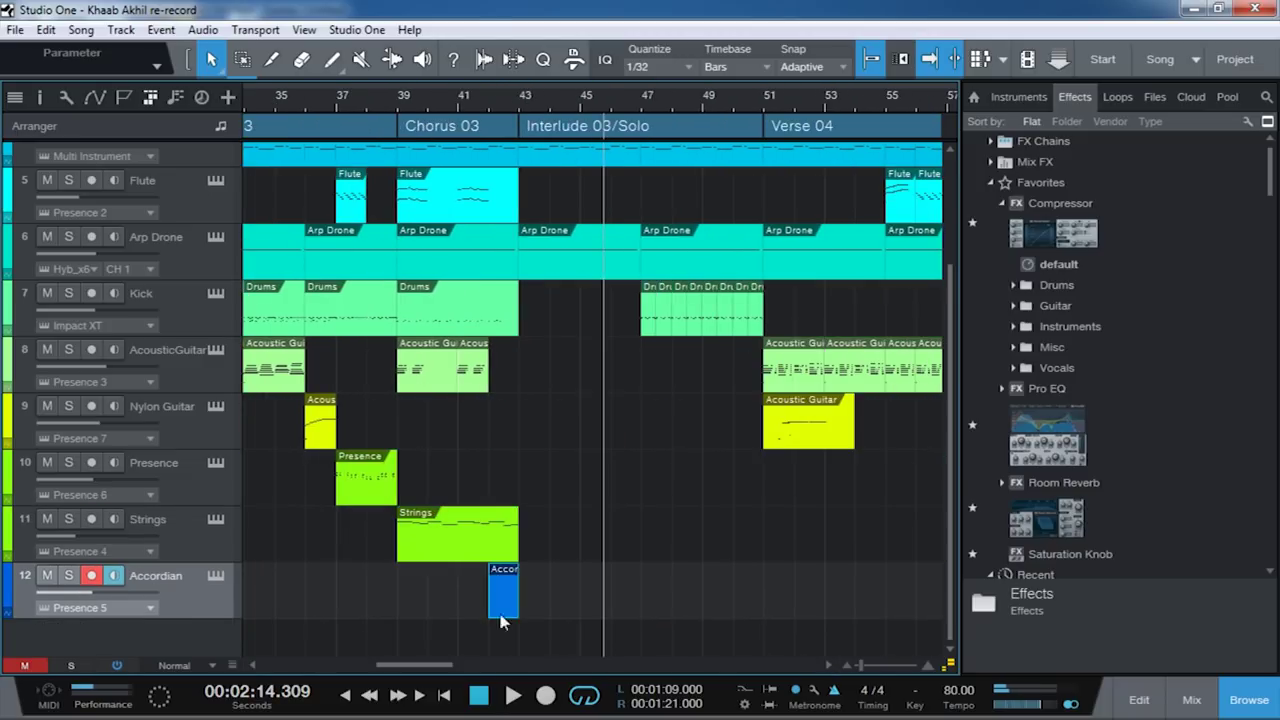
key(Delete)
click(474, 589)
click(488, 588)
key(KP_Multiply)
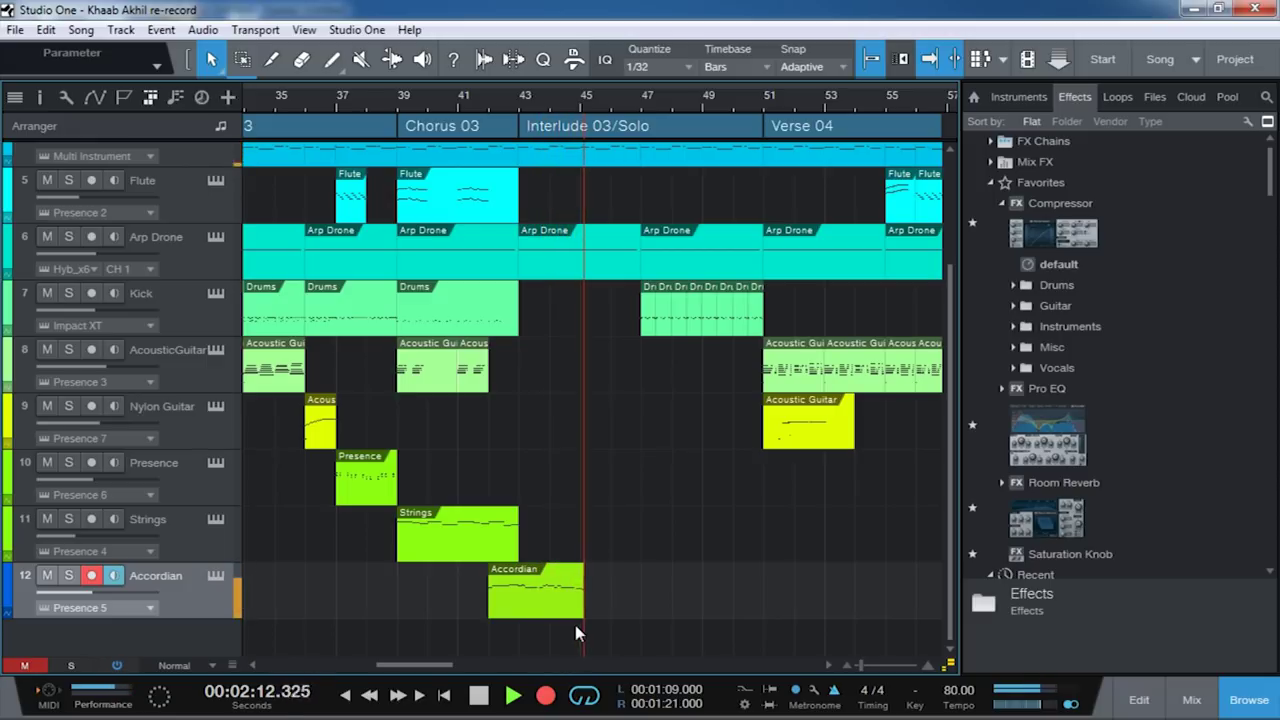
key(space)
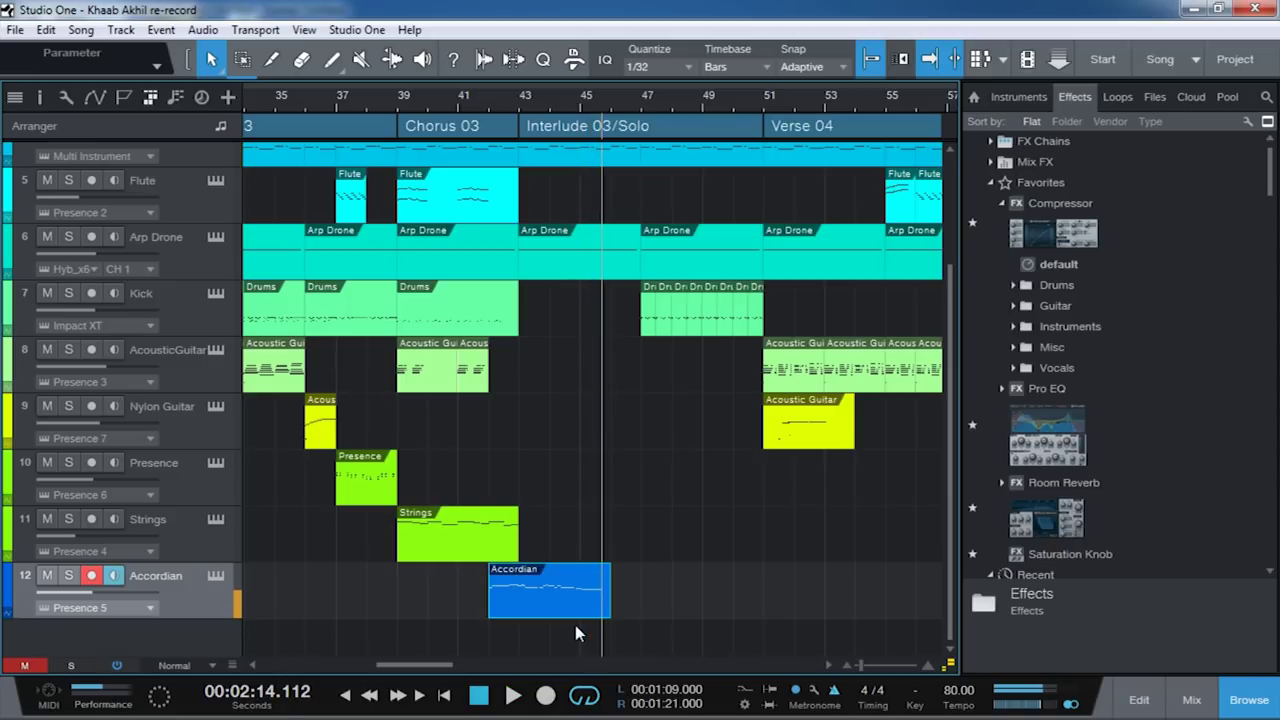
Copy the Accordian clips over Interlude 03/Solo onto the Nylon Guitar track and play the section back
drag(516, 606, 499, 430)
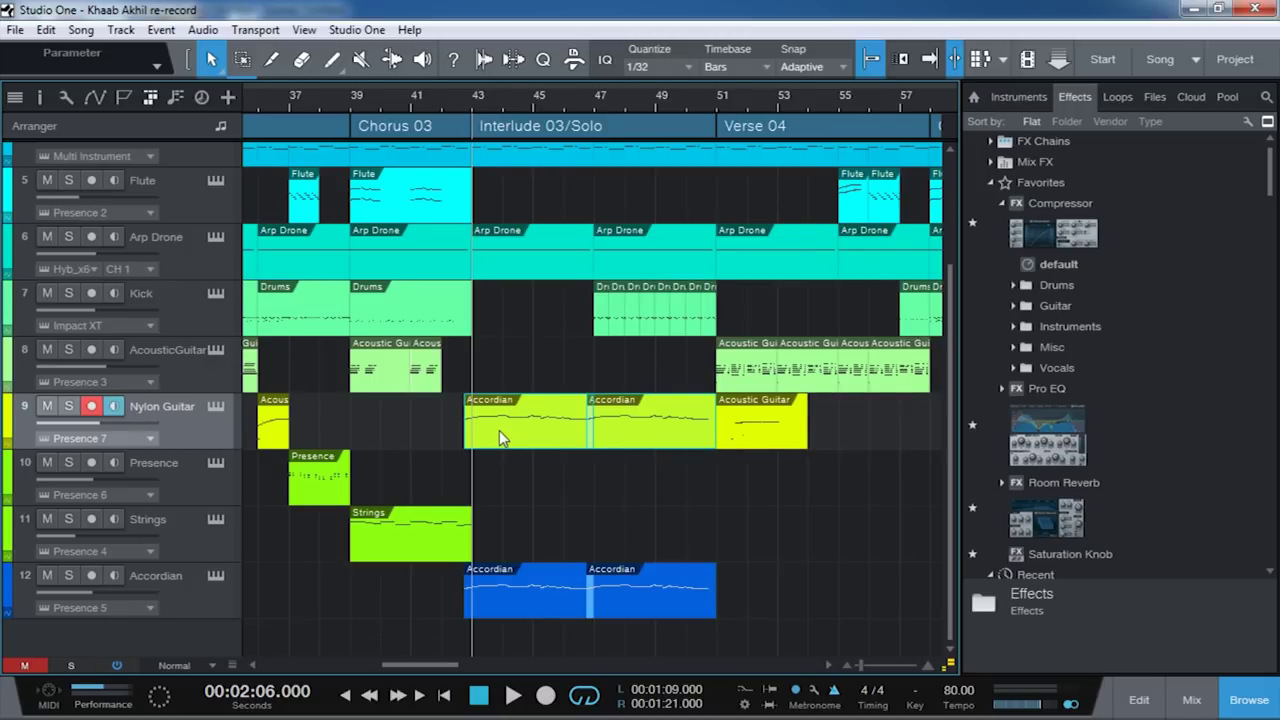
key(space)
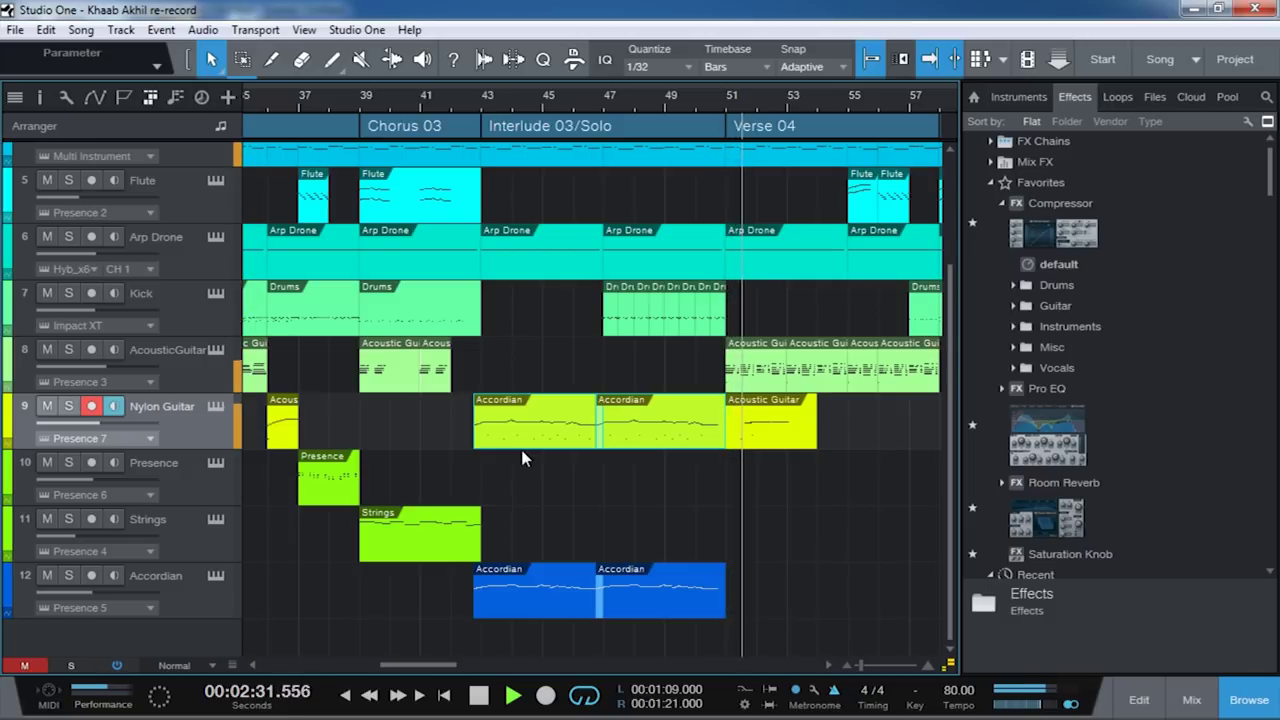
Save the song and play the whole arrangement from the beginning of the Intro
key(ctrl+s)
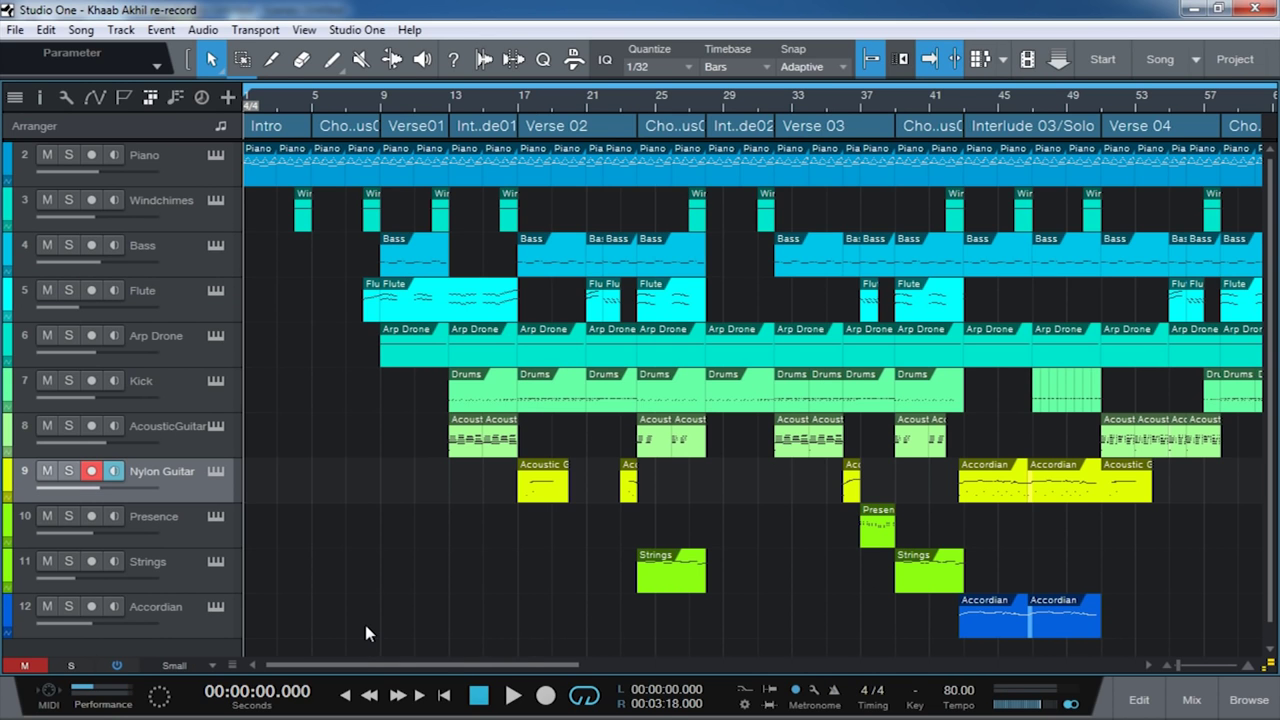
key(space)
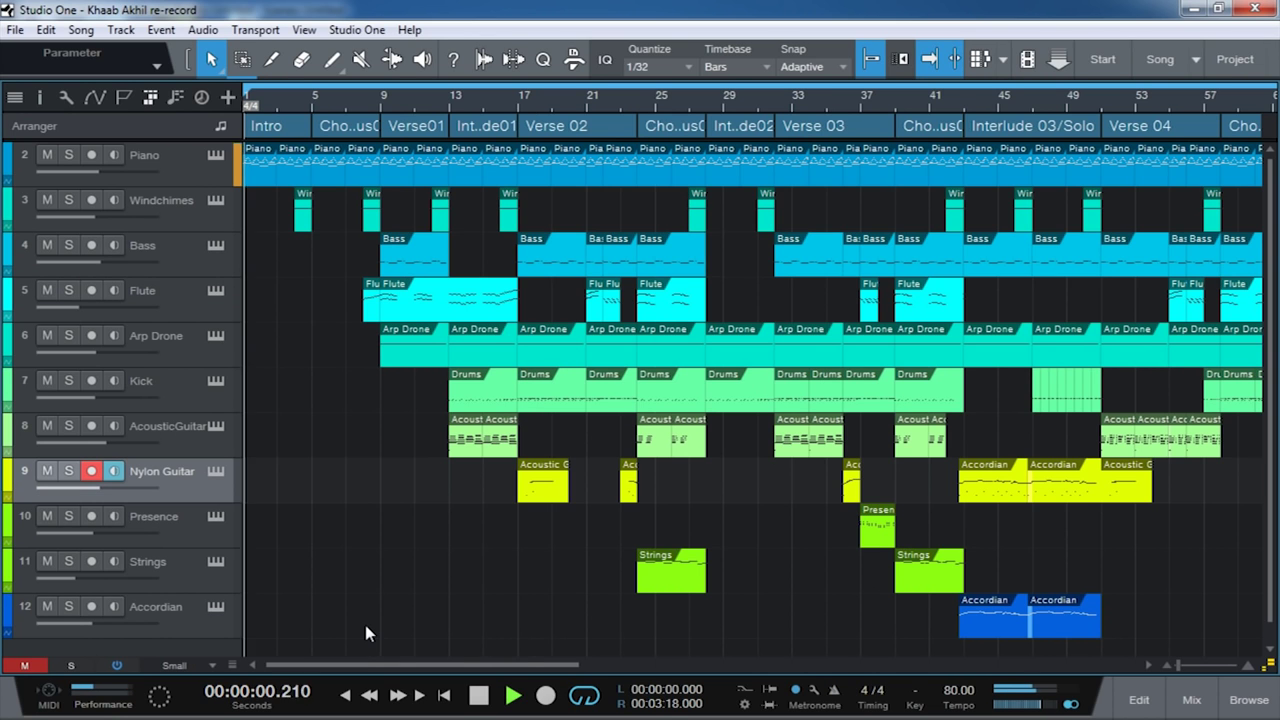